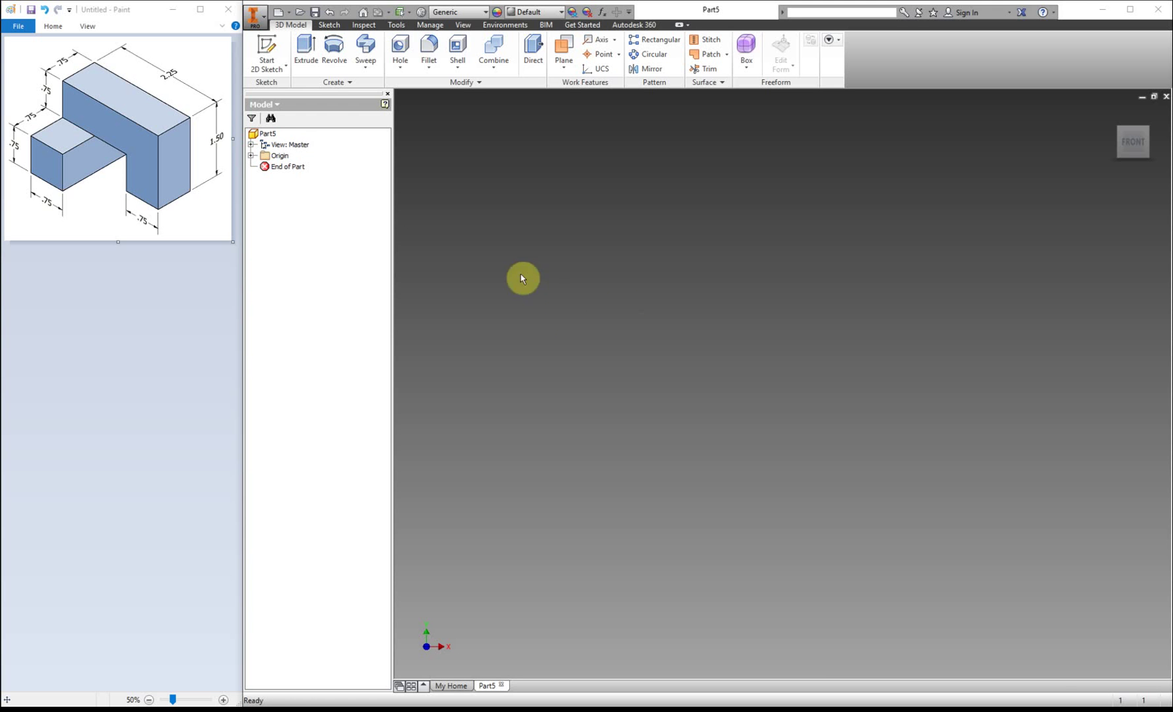
# Step: On the front XY plane, draw a 2.25 by 1.5 rectangle from the origin
pyautogui.click(267, 50)
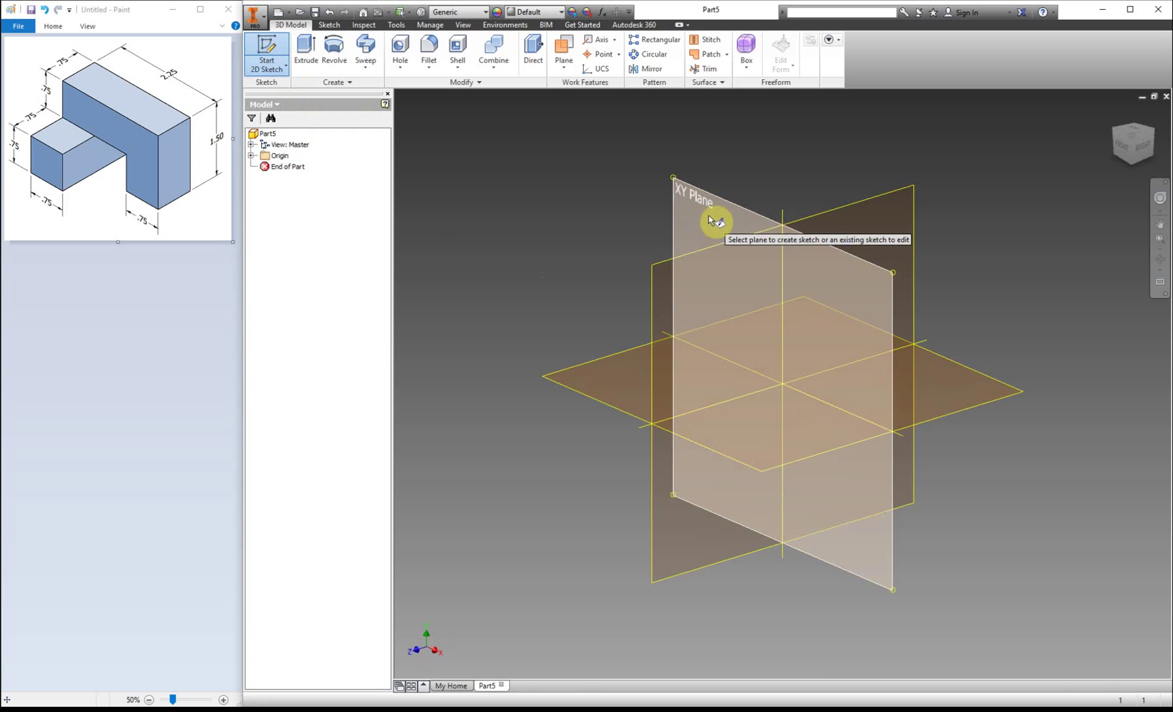
pyautogui.click(711, 220)
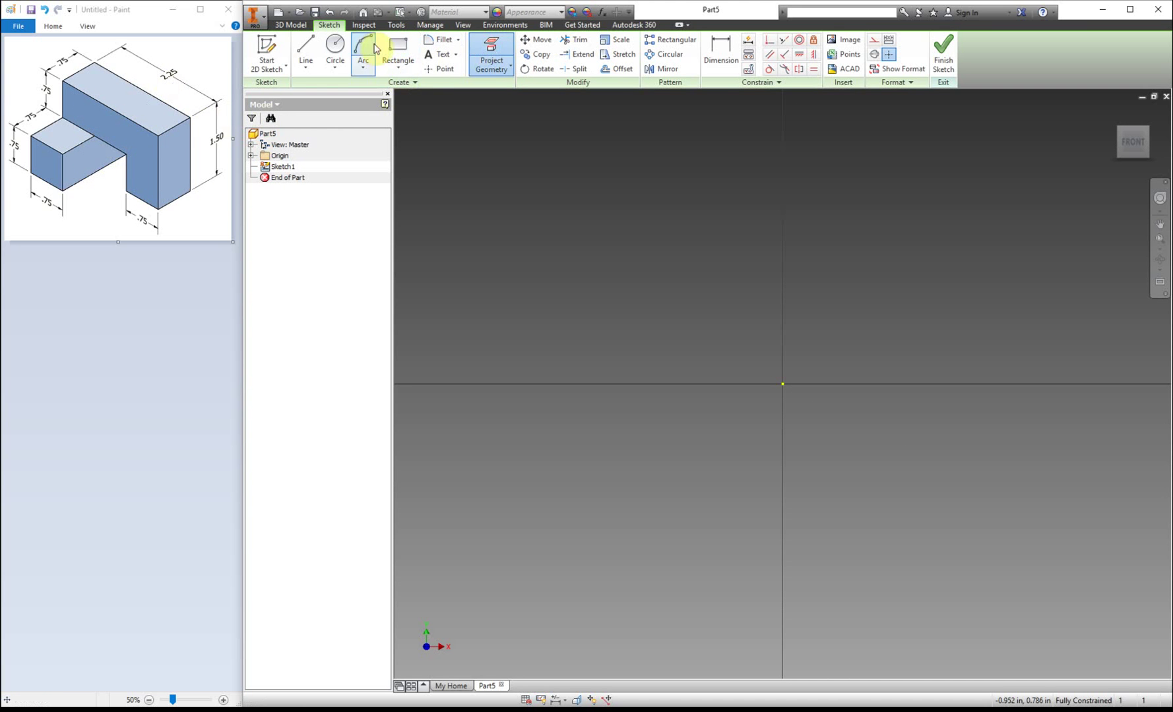
pyautogui.click(399, 48)
pyautogui.click(782, 383)
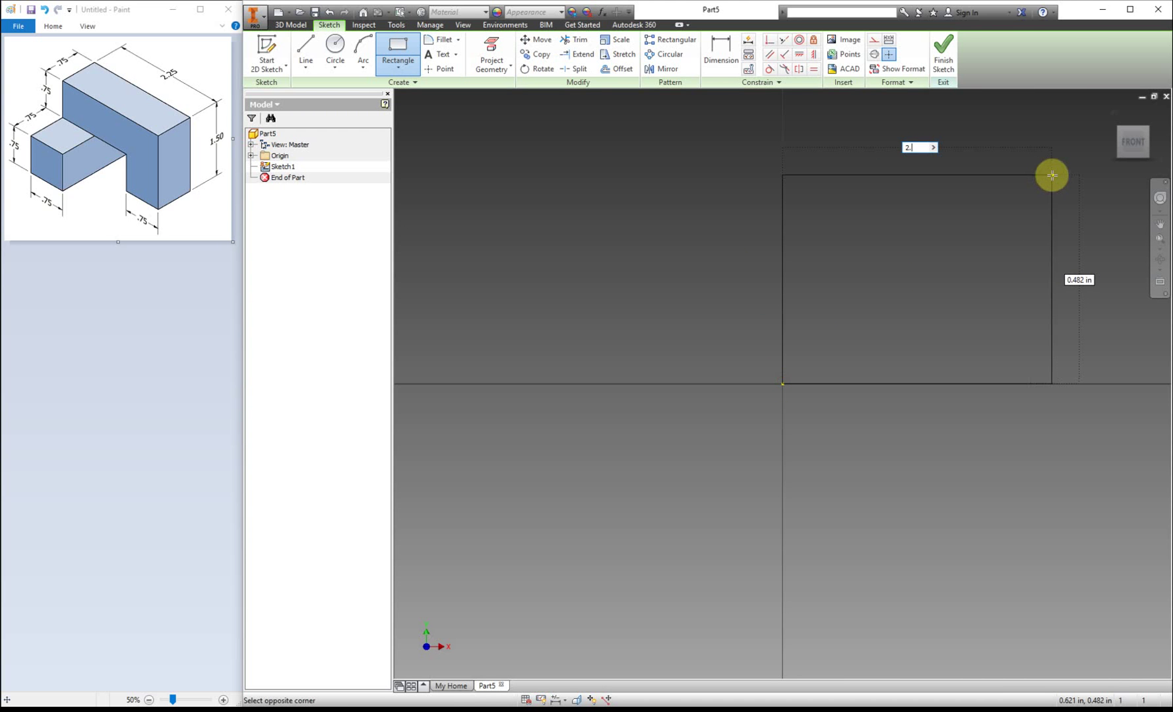
pyautogui.write('1.5')
pyautogui.press('Return')
pyautogui.press('Home')
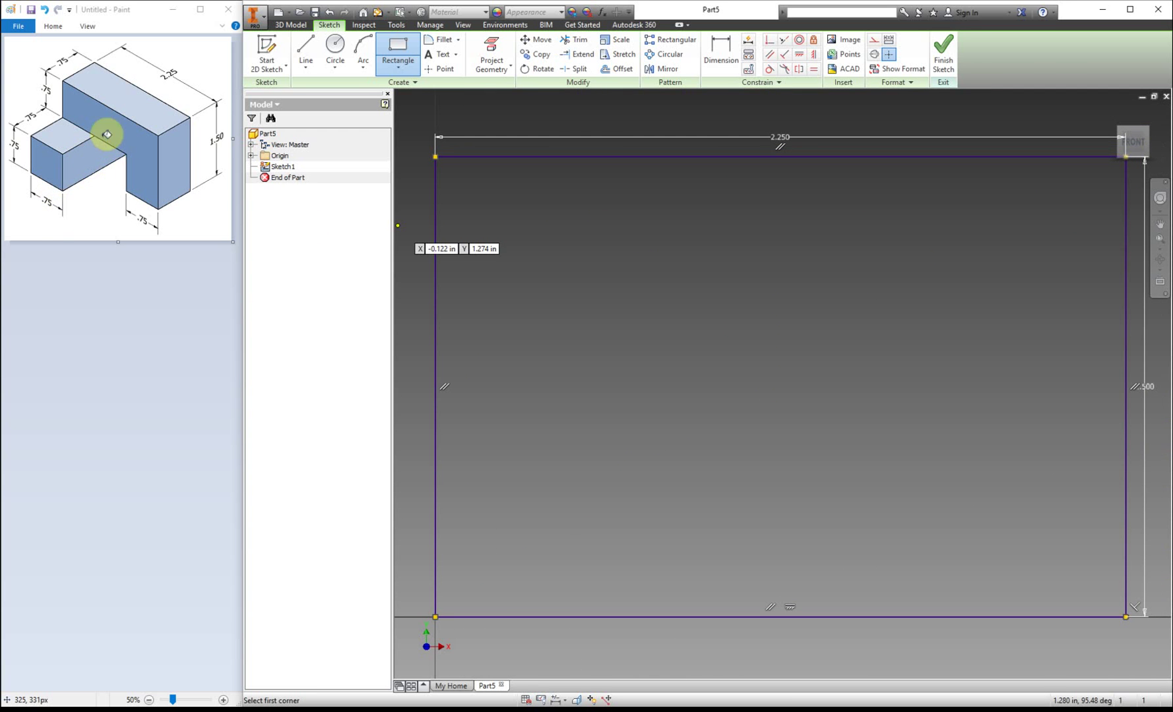
# Step: Draw a small notch rectangle rising from the bottom edge, aligned with the bottom line
pyautogui.click(690, 619)
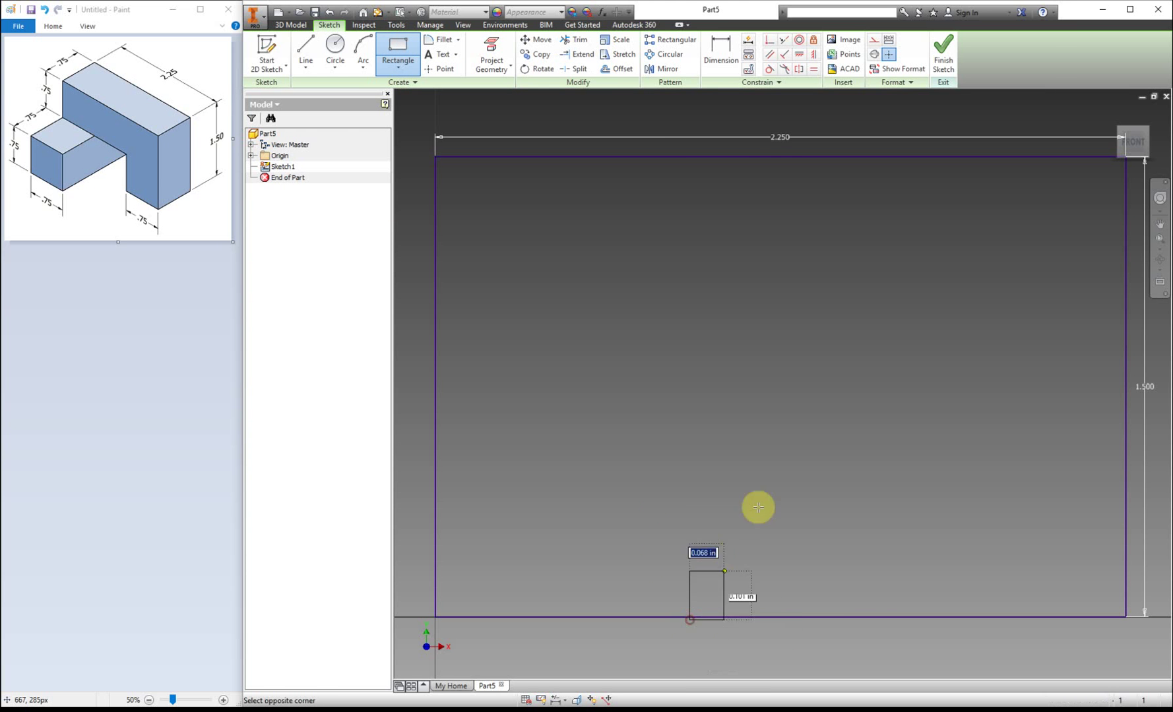
pyautogui.click(871, 440)
pyautogui.press('Escape')
pyautogui.moveTo(693, 579); pyautogui.dragTo(692, 617)
# Step: Dimension the notch rectangle 0.75 wide and 0.75 tall
pyautogui.press('d')
pyautogui.click(767, 440)
pyautogui.click(767, 371)
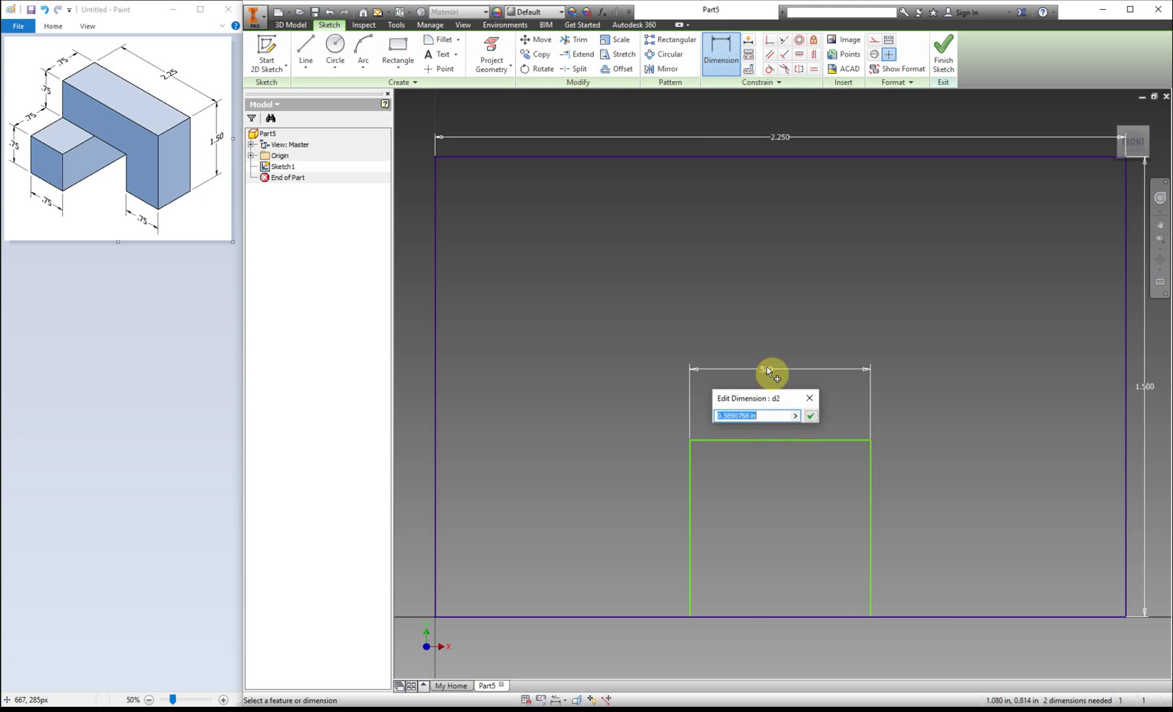
pyautogui.press('BackSpace')
pyautogui.press('Return')
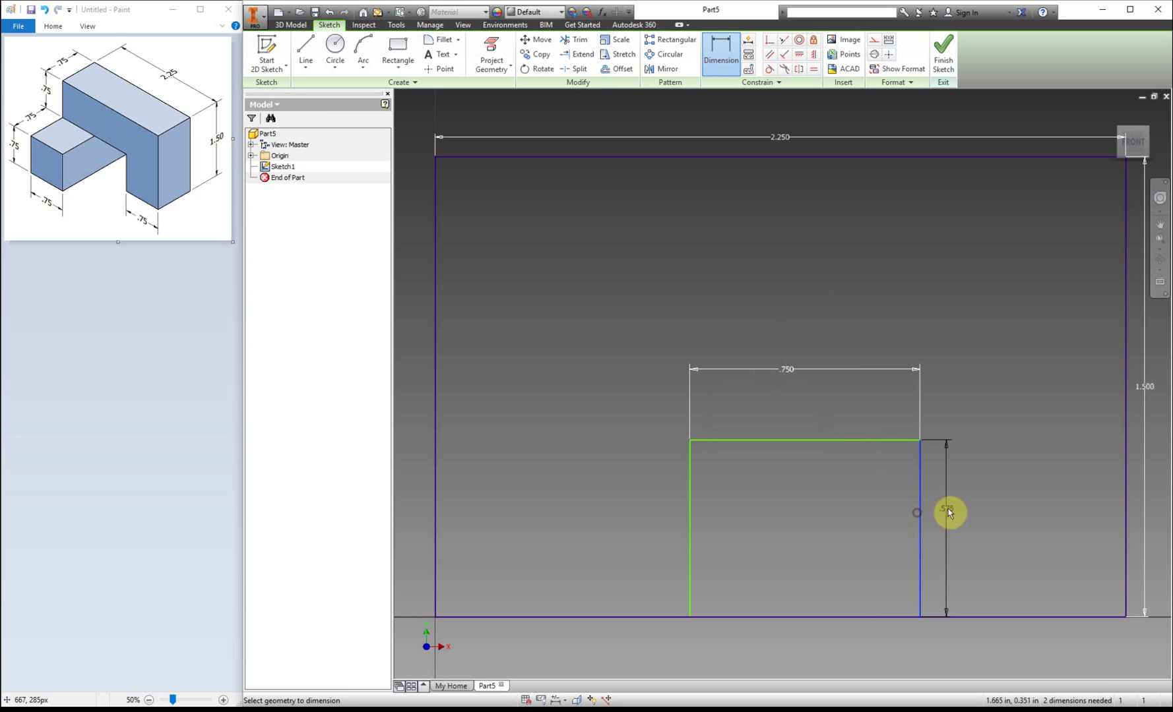
pyautogui.click(947, 508)
pyautogui.write('.75')
pyautogui.press('Return')
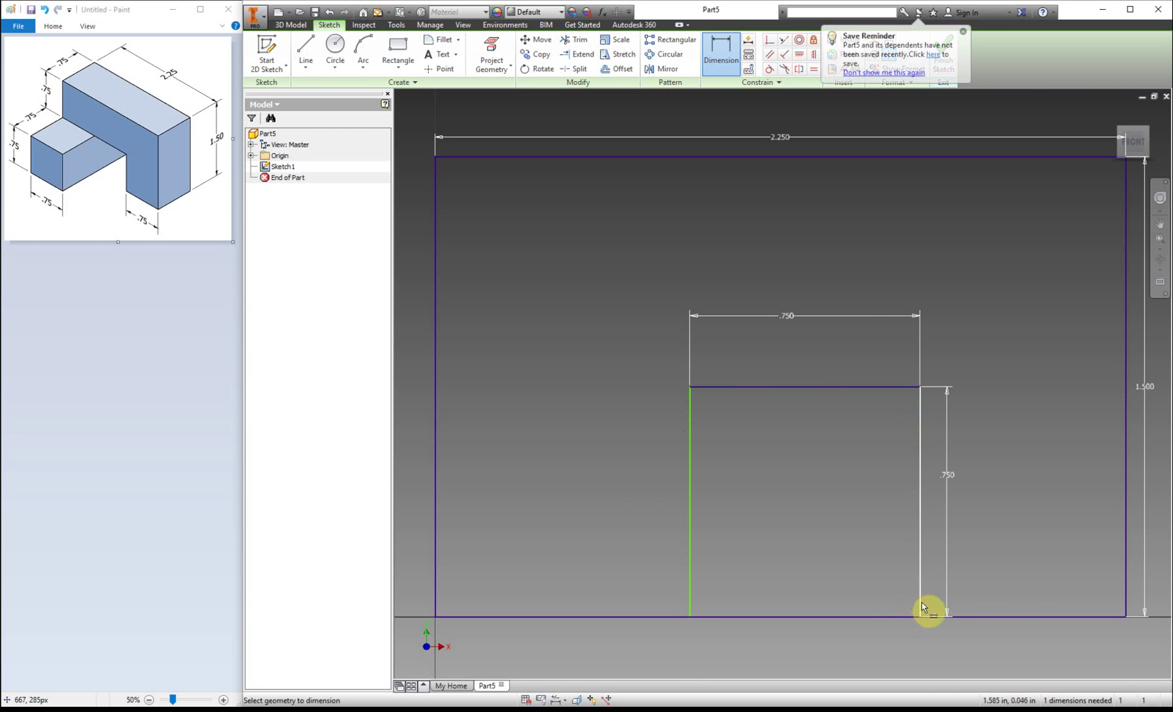
# Step: Dimension the notch 0.75 from the block's right edge
pyautogui.click(921, 608)
pyautogui.click(1126, 593)
pyautogui.click(1060, 645)
pyautogui.write('.75')
pyautogui.press('Return')
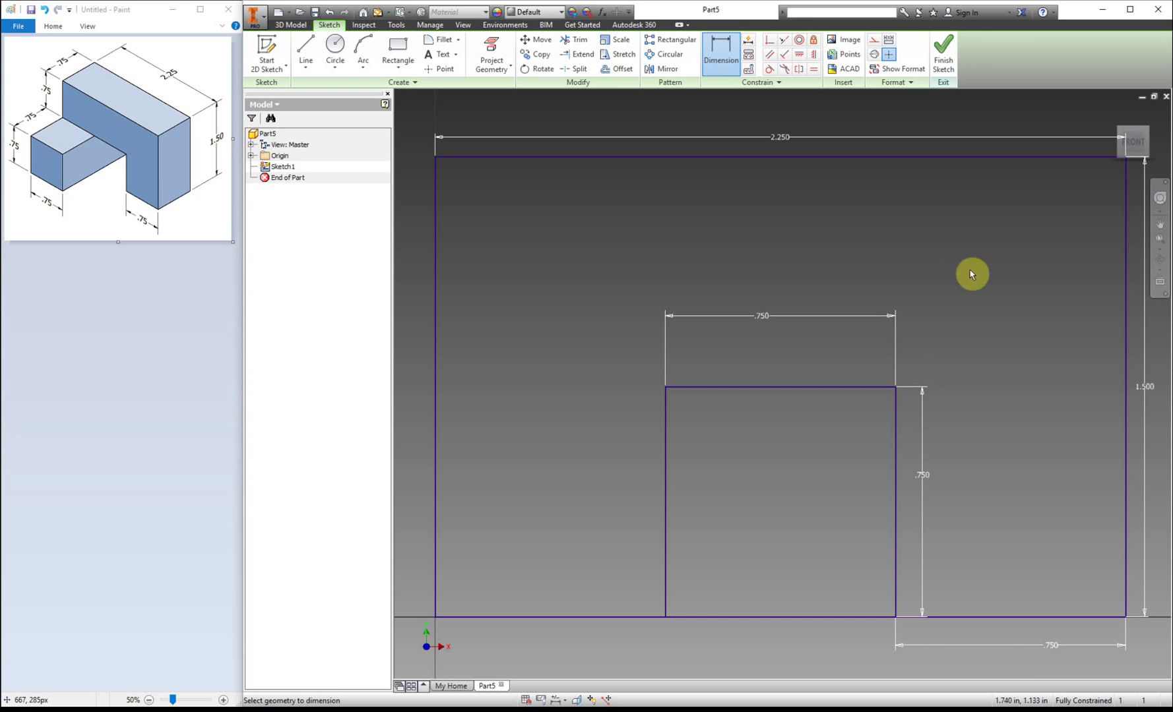
# Step: Extrude the notched outer profile 0.75 deep and view it in isometric
pyautogui.click(950, 65)
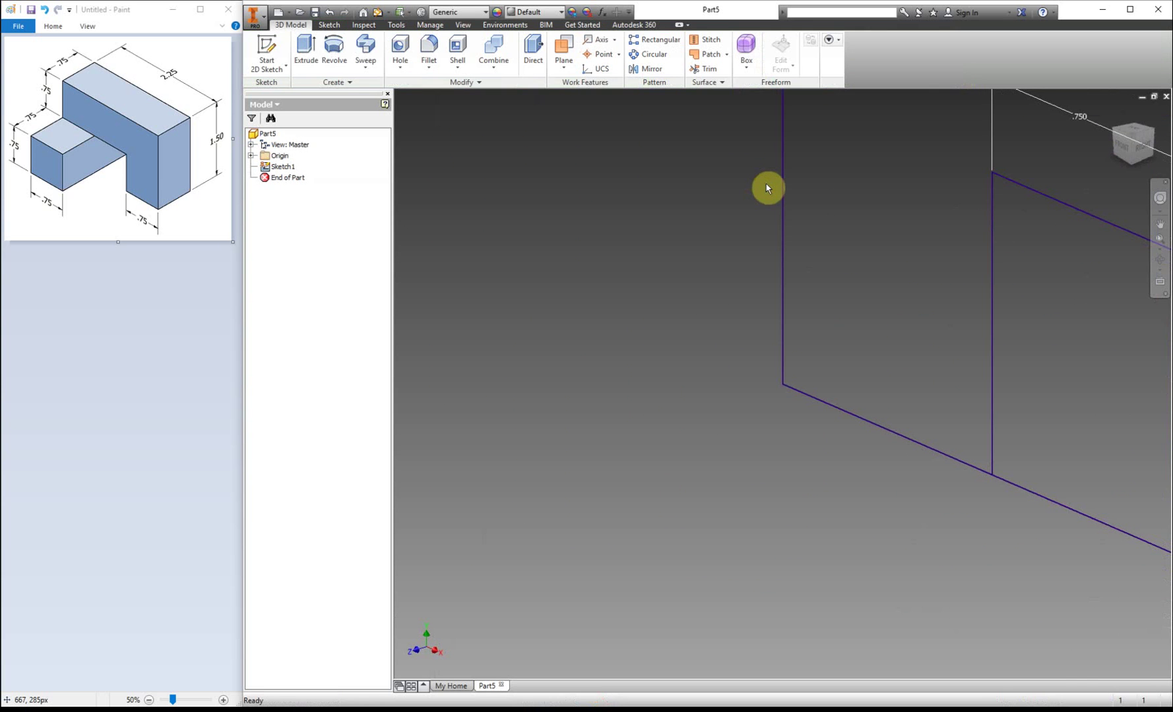
pyautogui.click(306, 49)
pyautogui.click(698, 266)
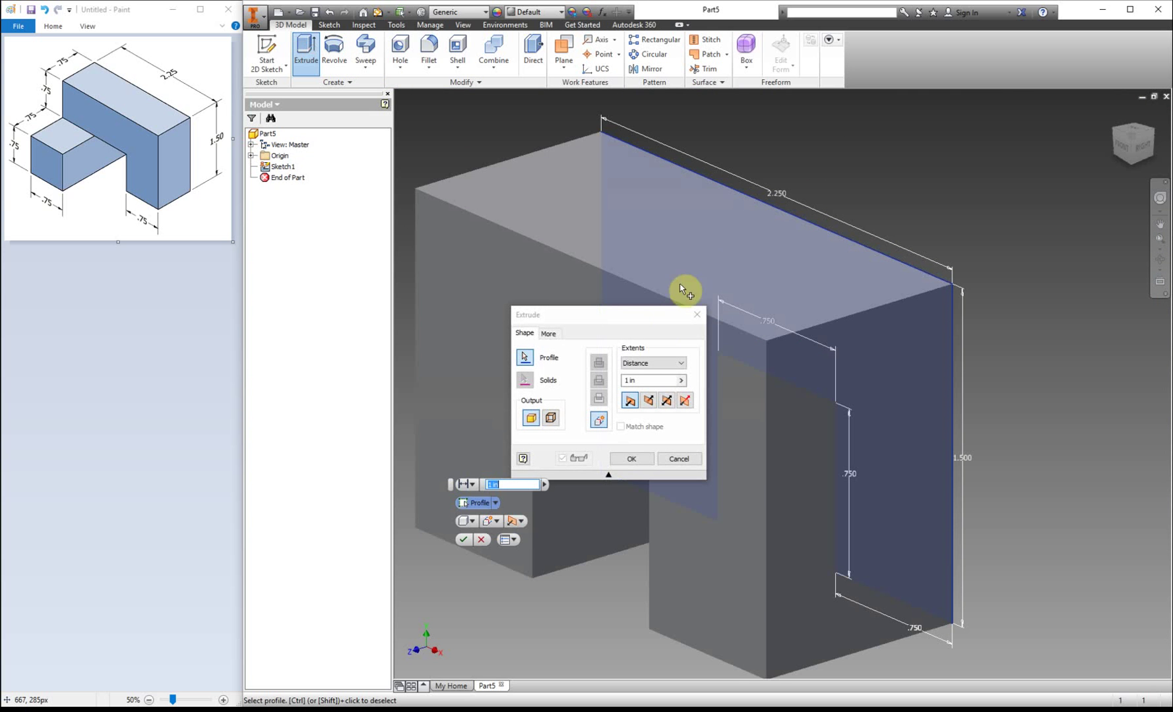
pyautogui.click(662, 381)
pyautogui.press('Return')
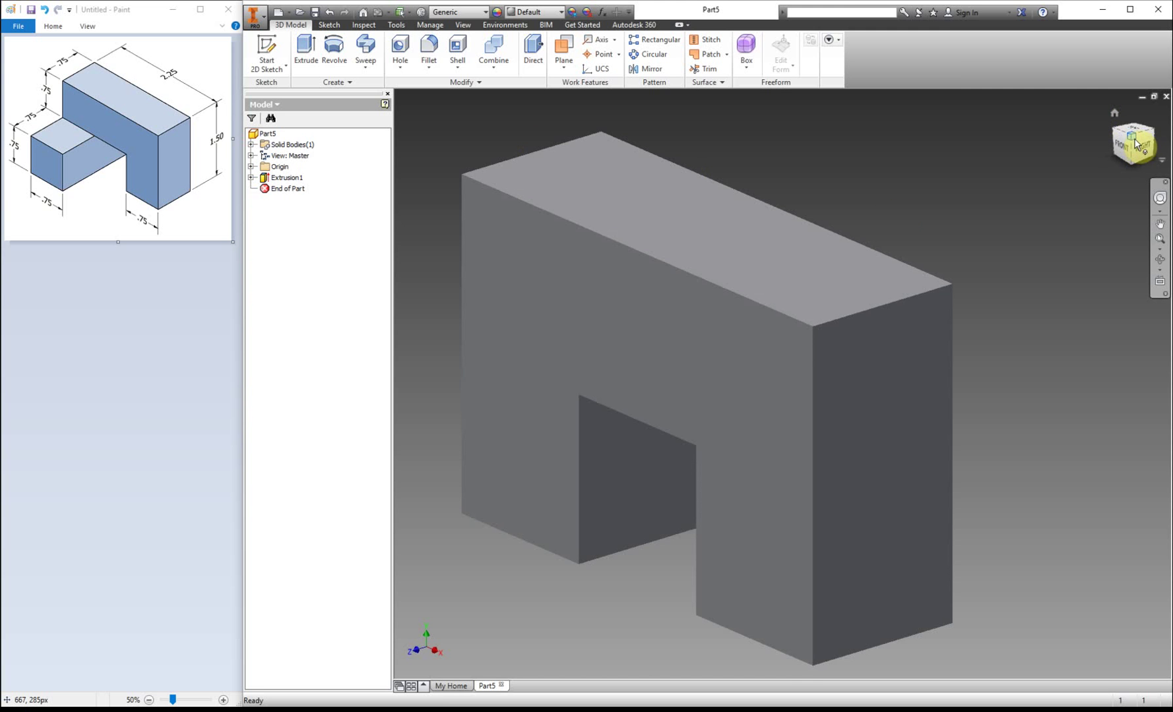
pyautogui.click(1133, 132)
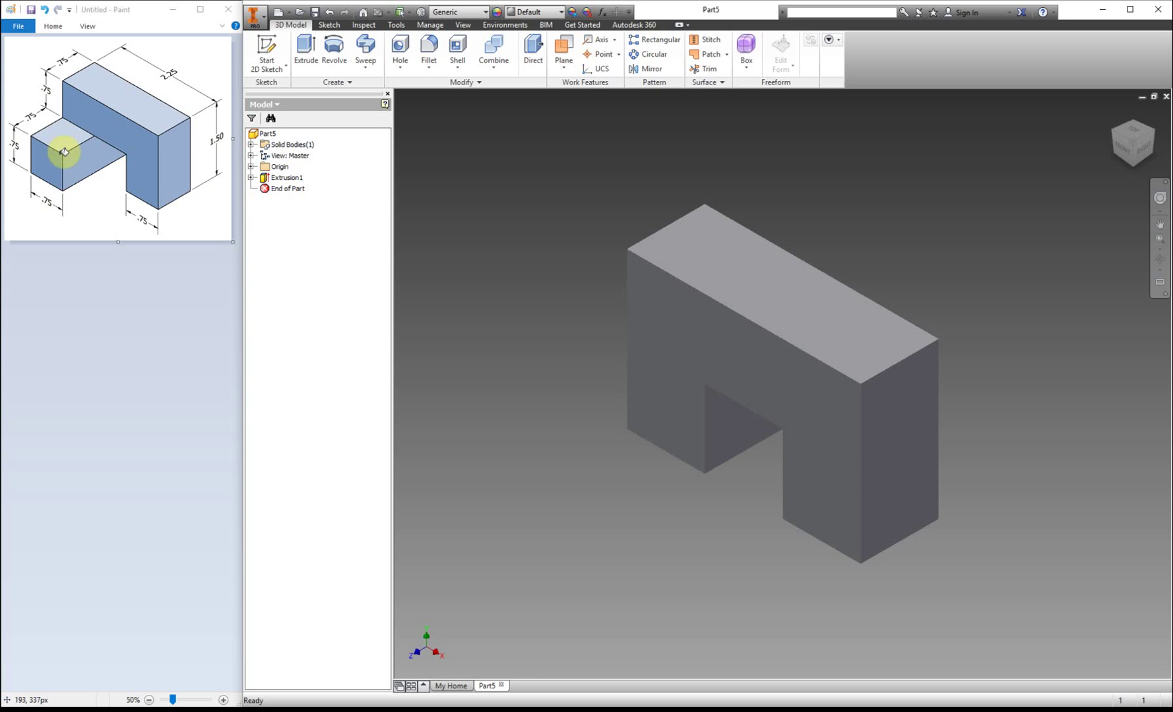
# Step: Sketch a square from the origin on the block's front face
pyautogui.click(266, 53)
pyautogui.click(728, 400)
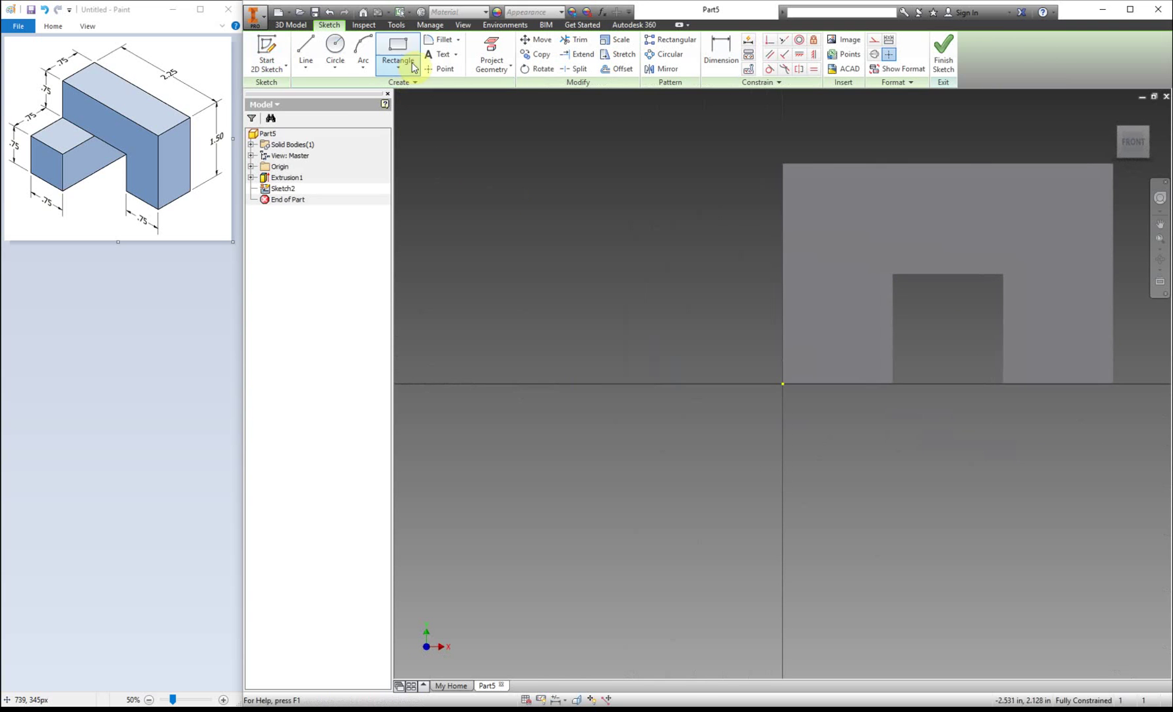
pyautogui.click(398, 53)
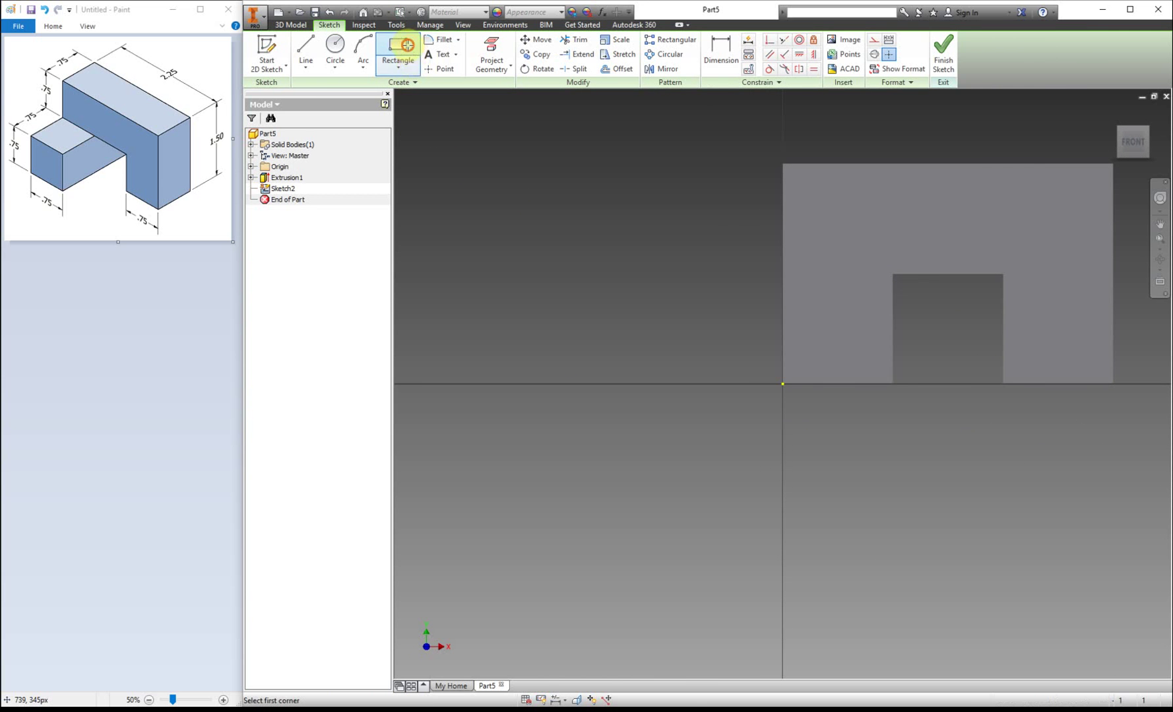
pyautogui.click(782, 384)
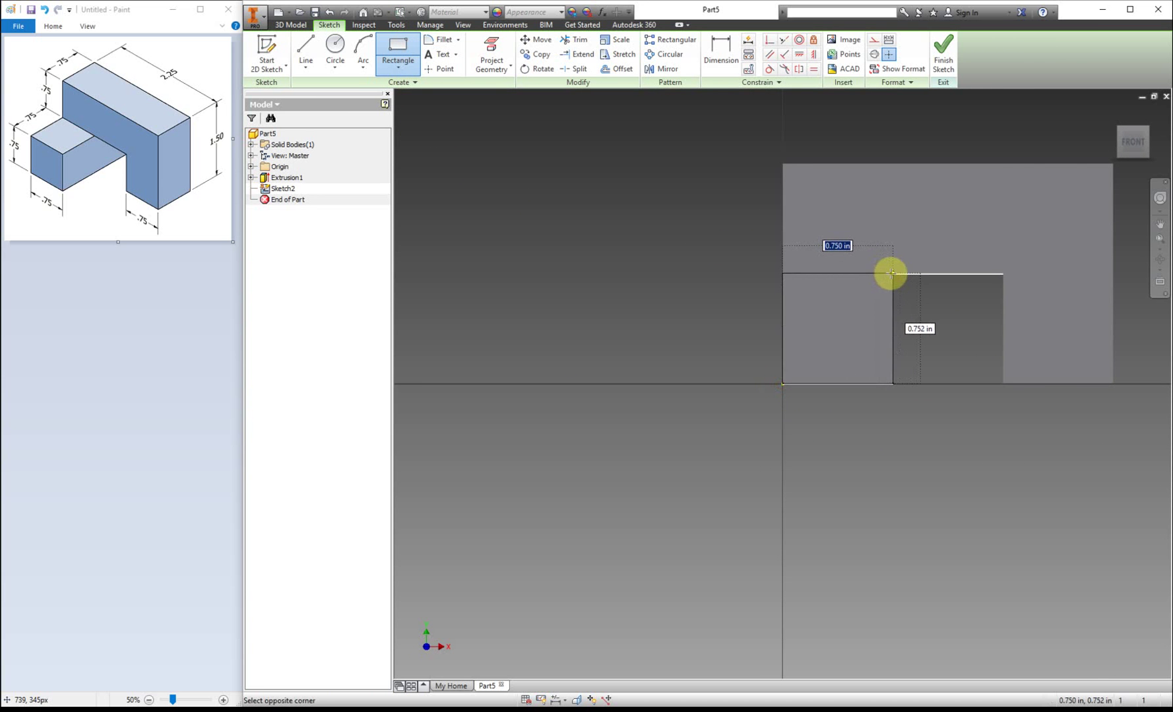
pyautogui.click(893, 273)
pyautogui.rightClick(720, 230)
pyautogui.click(752, 230)
pyautogui.moveTo(892, 275); pyautogui.dragTo(866, 295)
# Step: Dimension the square 0.75 wide and 0.75 tall
pyautogui.click(721, 53)
pyautogui.click(844, 296)
pyautogui.click(834, 256)
pyautogui.write('.75')
pyautogui.press('Return')
pyautogui.click(894, 278)
pyautogui.click(918, 289)
pyautogui.write('.75')
pyautogui.press('Return')
# Step: Extrude the square 0.75 into a cube and return to the isometric view
pyautogui.click(945, 52)
pyautogui.click(305, 49)
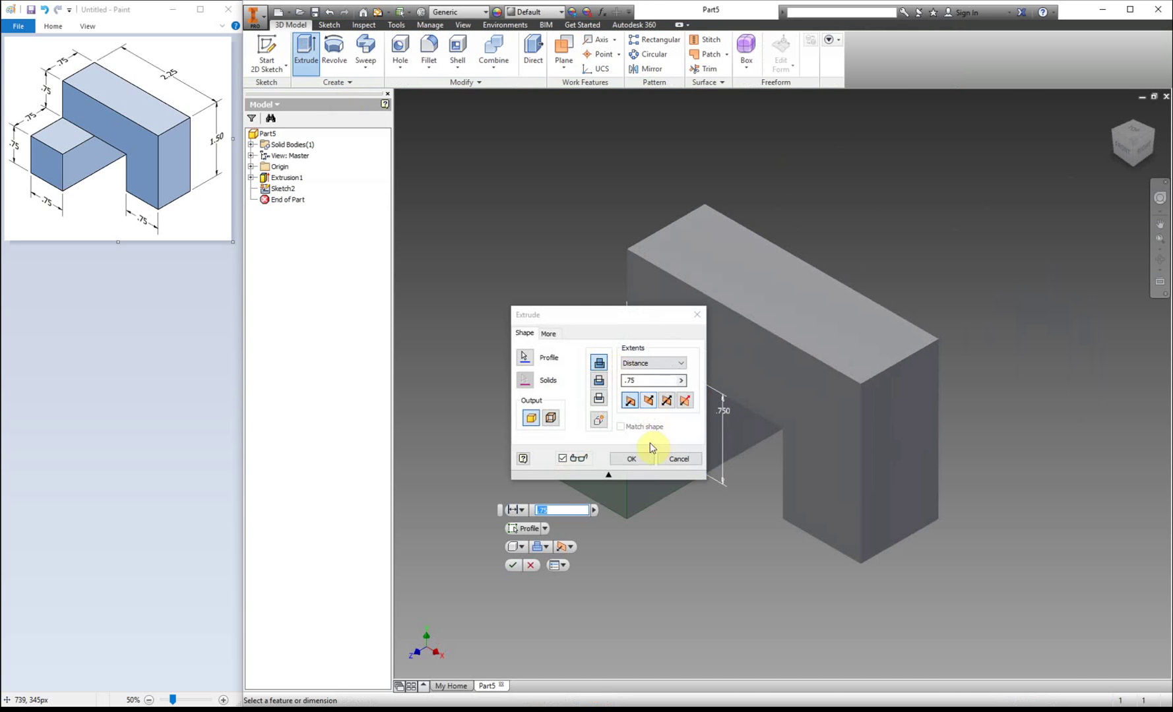
pyautogui.click(634, 460)
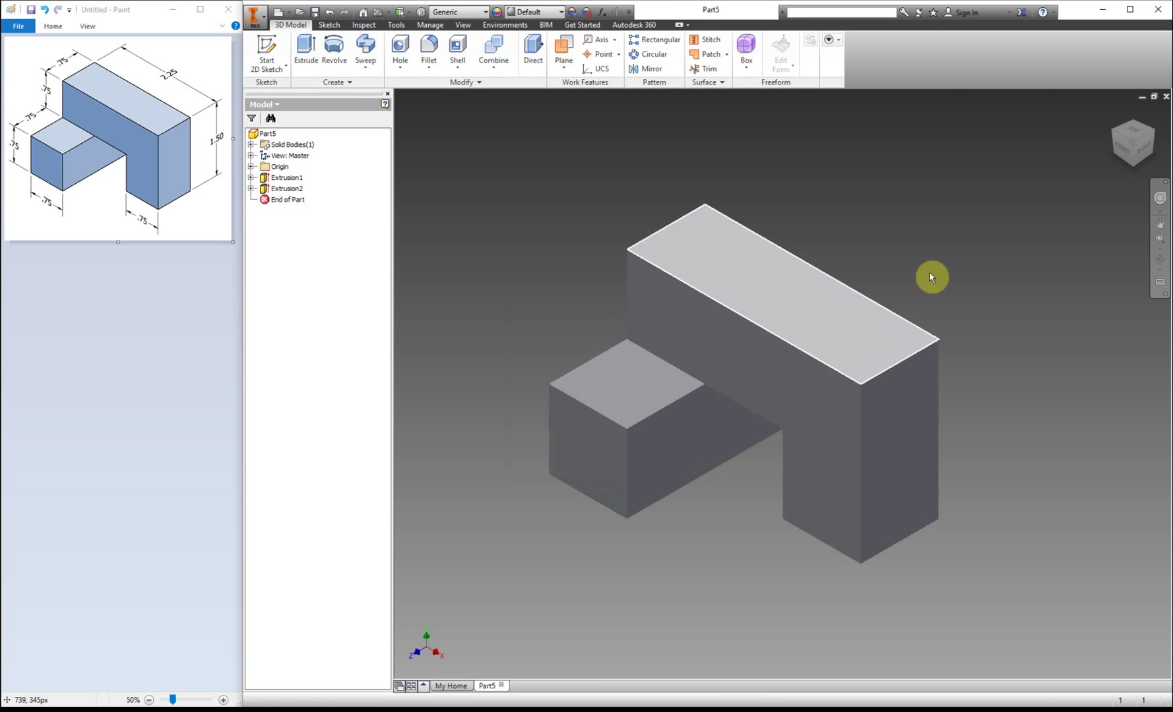
pyautogui.click(1132, 146)
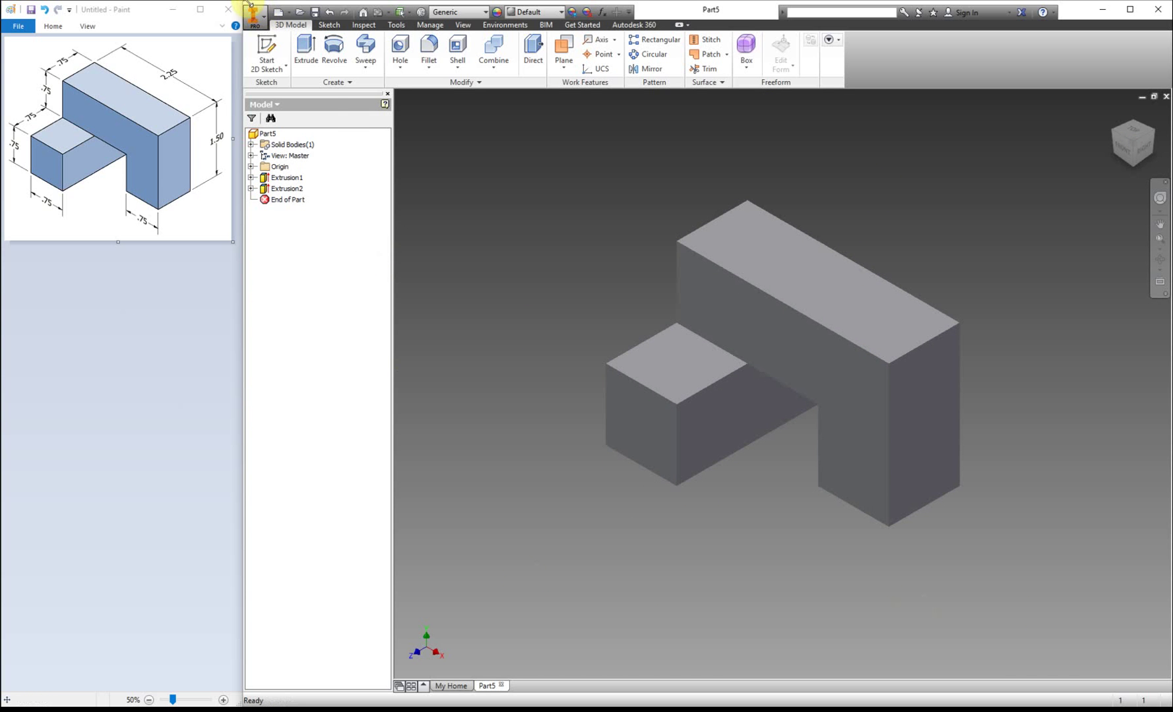
# Step: Create a new standard part file, Part6
pyautogui.click(254, 15)
pyautogui.click(277, 59)
pyautogui.doubleClick(731, 186)
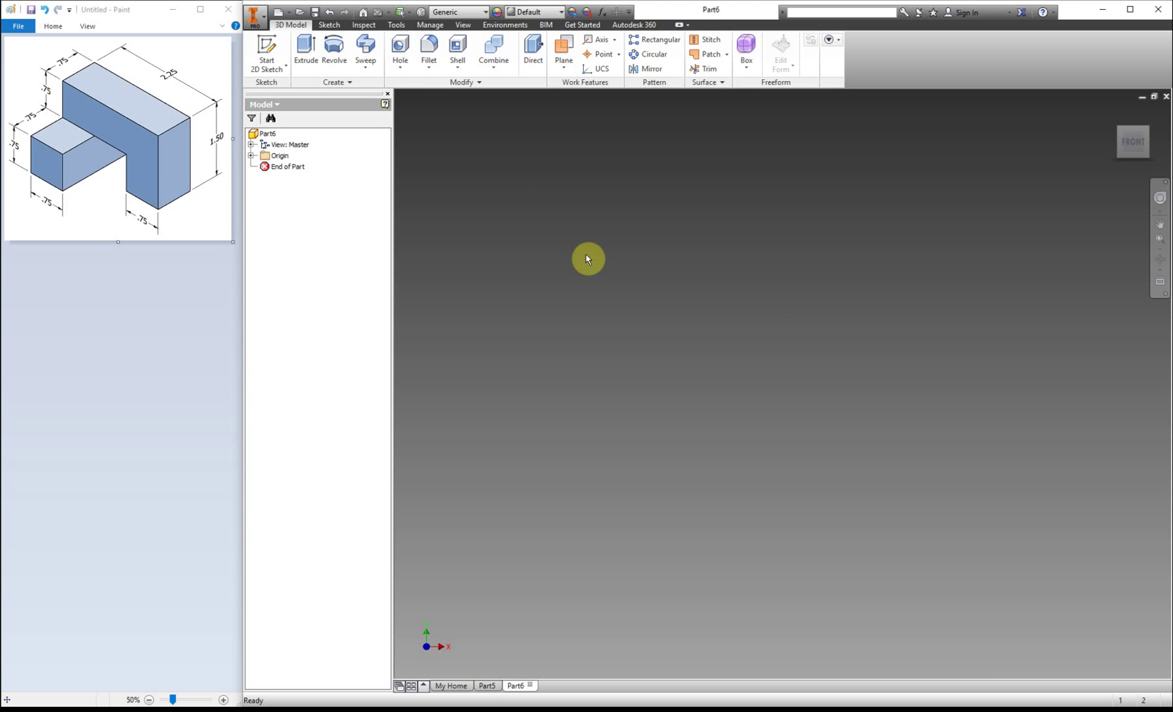
# Step: On the front XY plane, draw a 2.25 by 1.5 rectangle from the origin
pyautogui.click(267, 55)
pyautogui.click(708, 219)
pyautogui.click(396, 47)
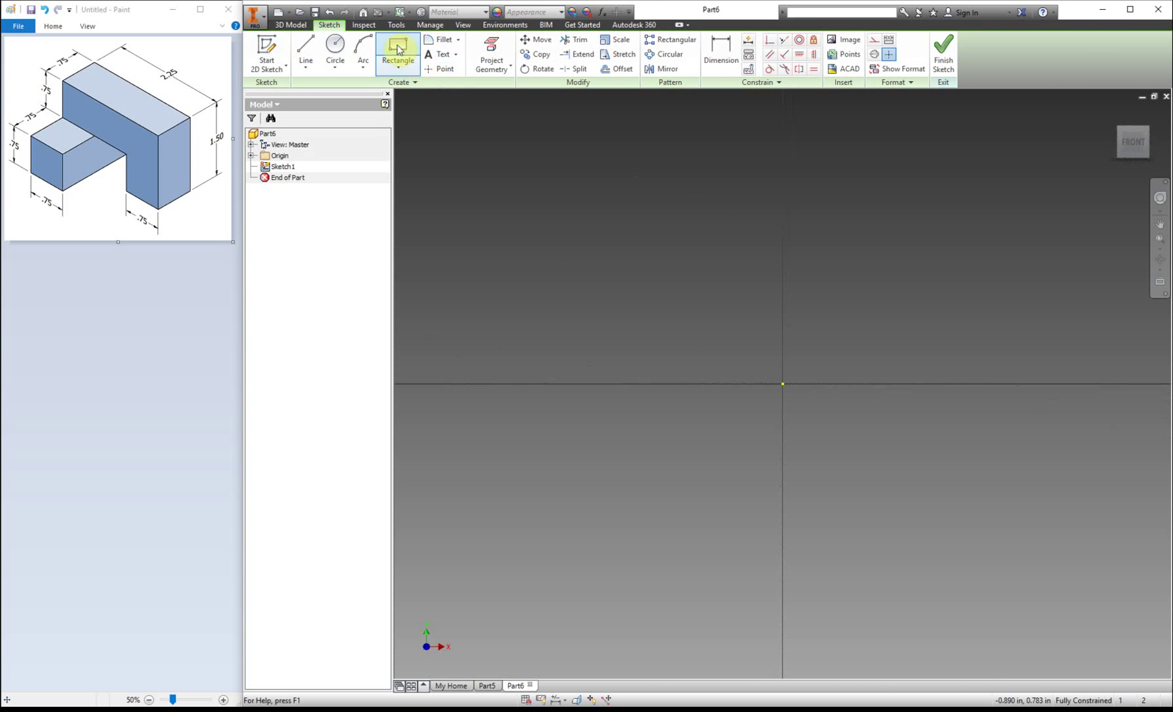
pyautogui.click(782, 383)
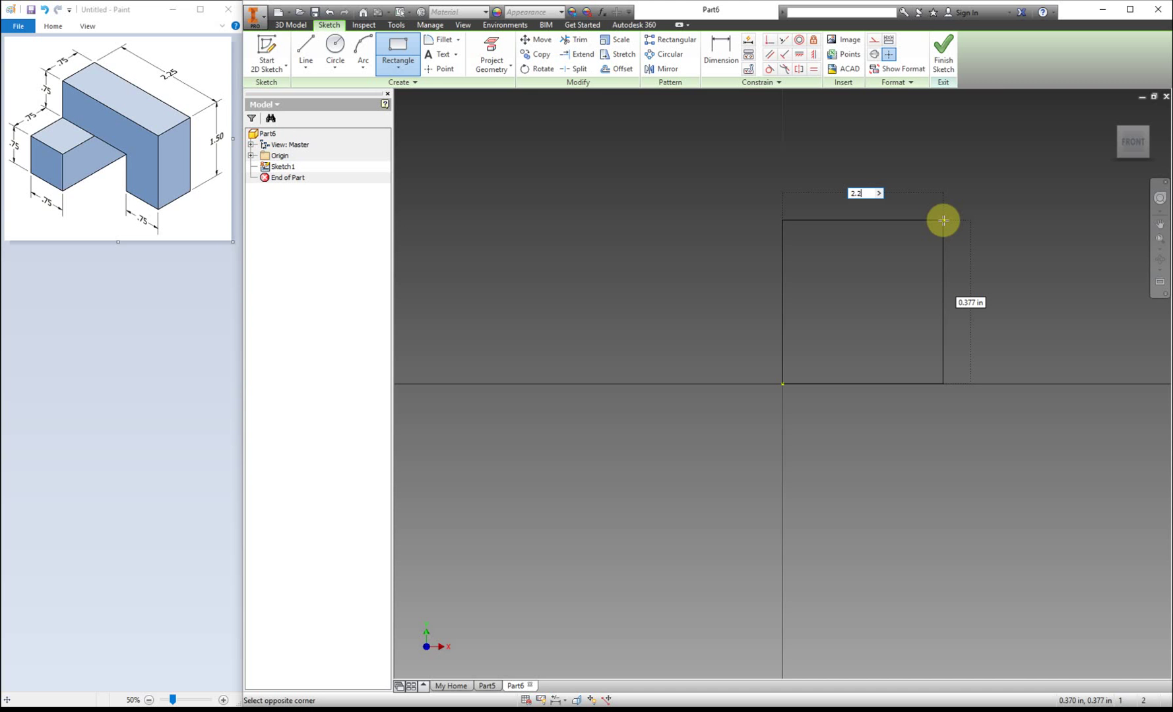
pyautogui.write('2.25')
pyautogui.press('Tab')
pyautogui.write('1.5')
pyautogui.press('Return')
pyautogui.press('Home')
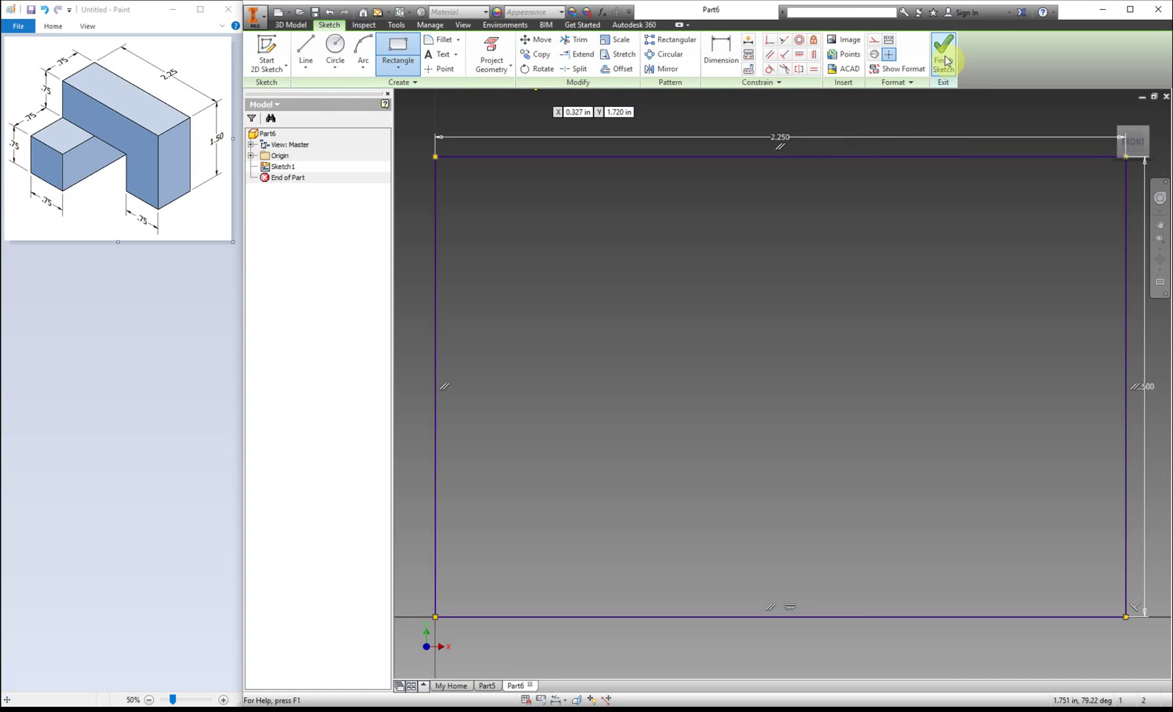
# Step: Extrude Part6's 2.25 by 1.5 rectangle 1.5 deep into a box and fit it in view
pyautogui.click(944, 53)
pyautogui.click(311, 52)
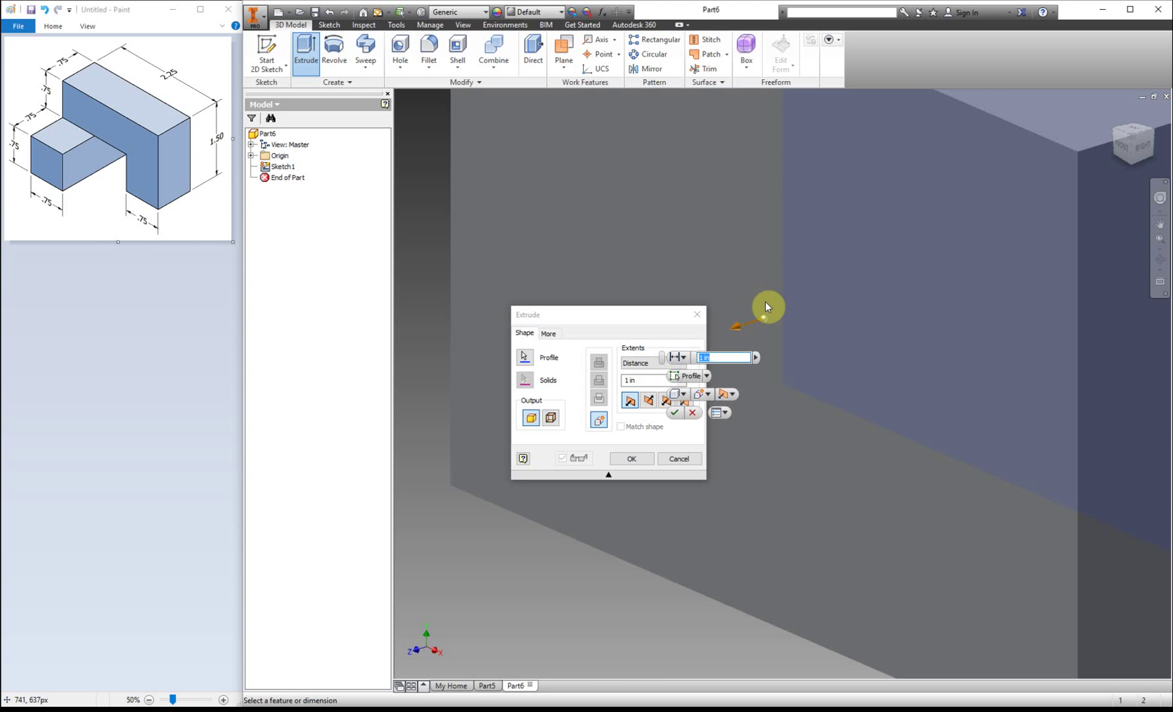
pyautogui.write('1.5')
pyautogui.press('Return')
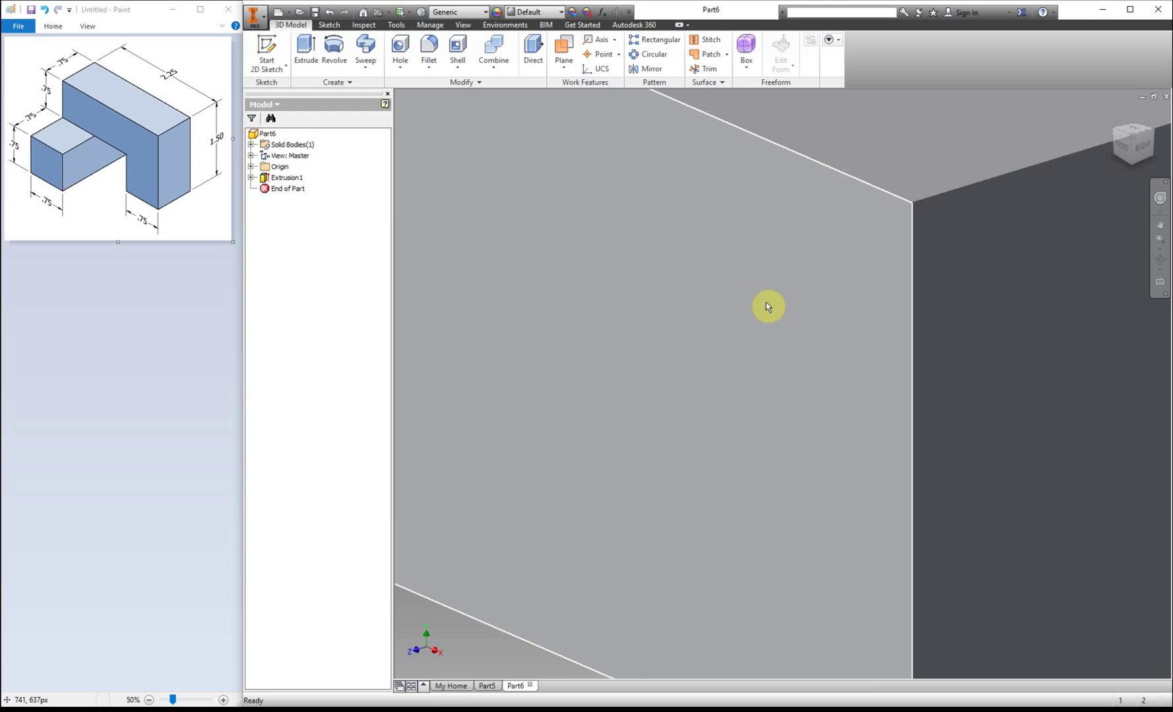
pyautogui.press('Home')
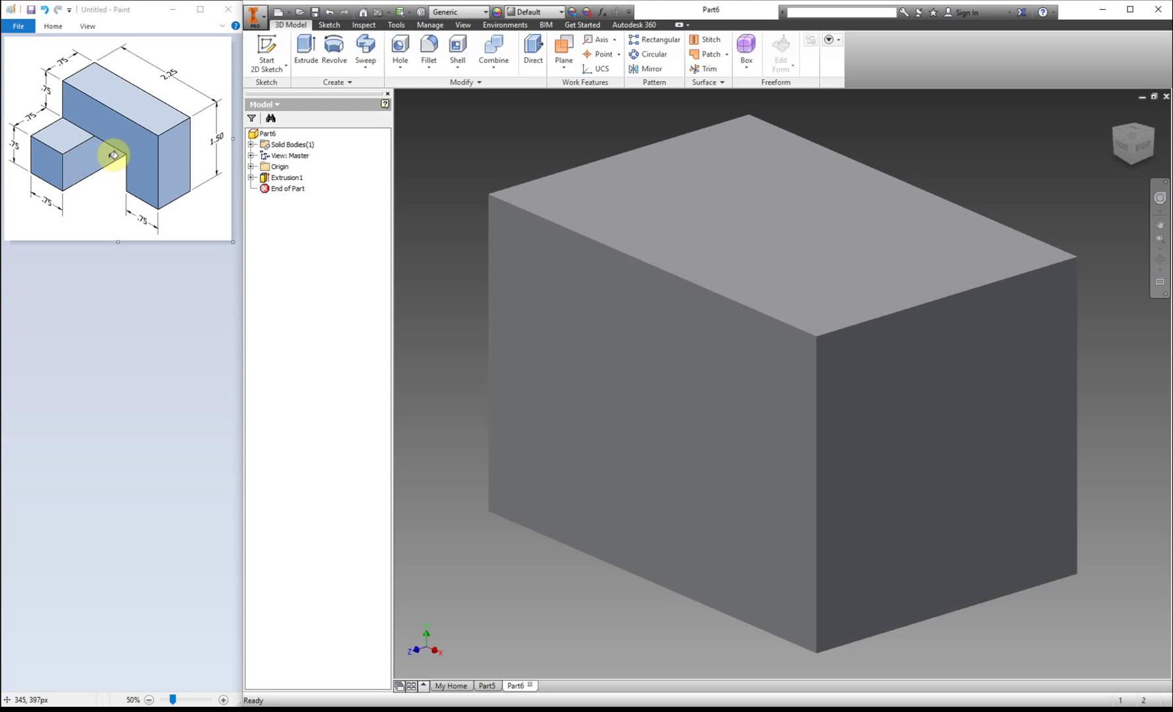
# Step: Start a sketch on the box's left face and project its edges
pyautogui.click(267, 53)
pyautogui.click(487, 284)
pyautogui.click(485, 272)
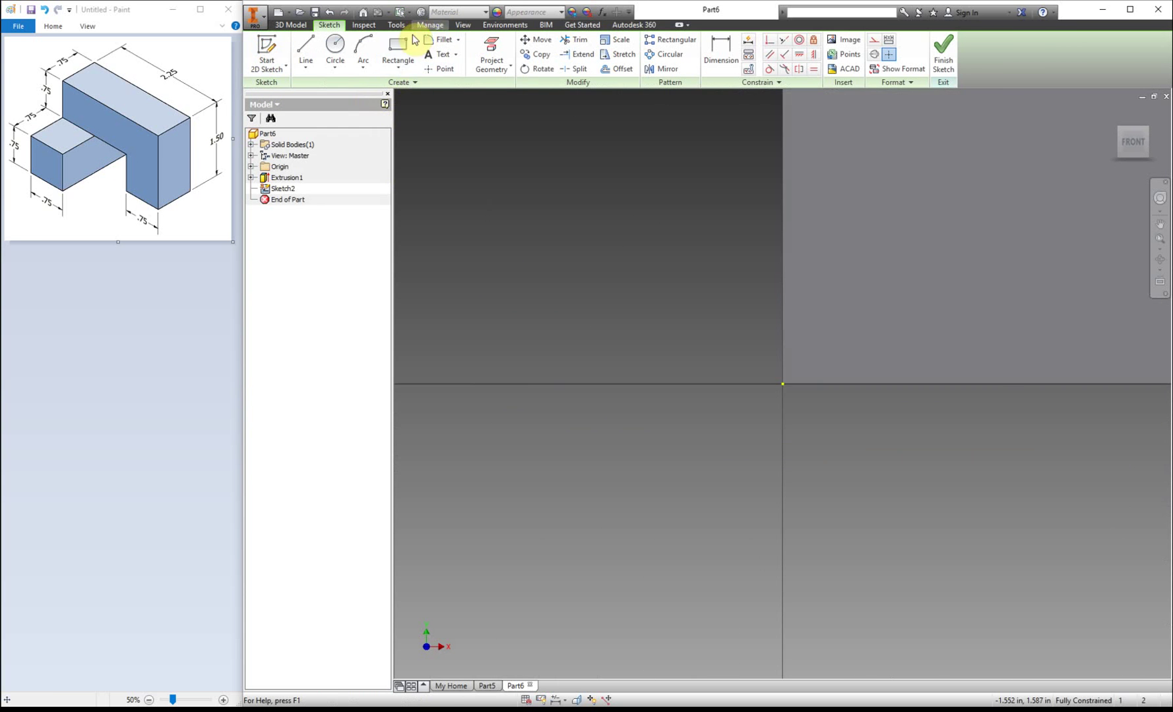
pyautogui.click(496, 58)
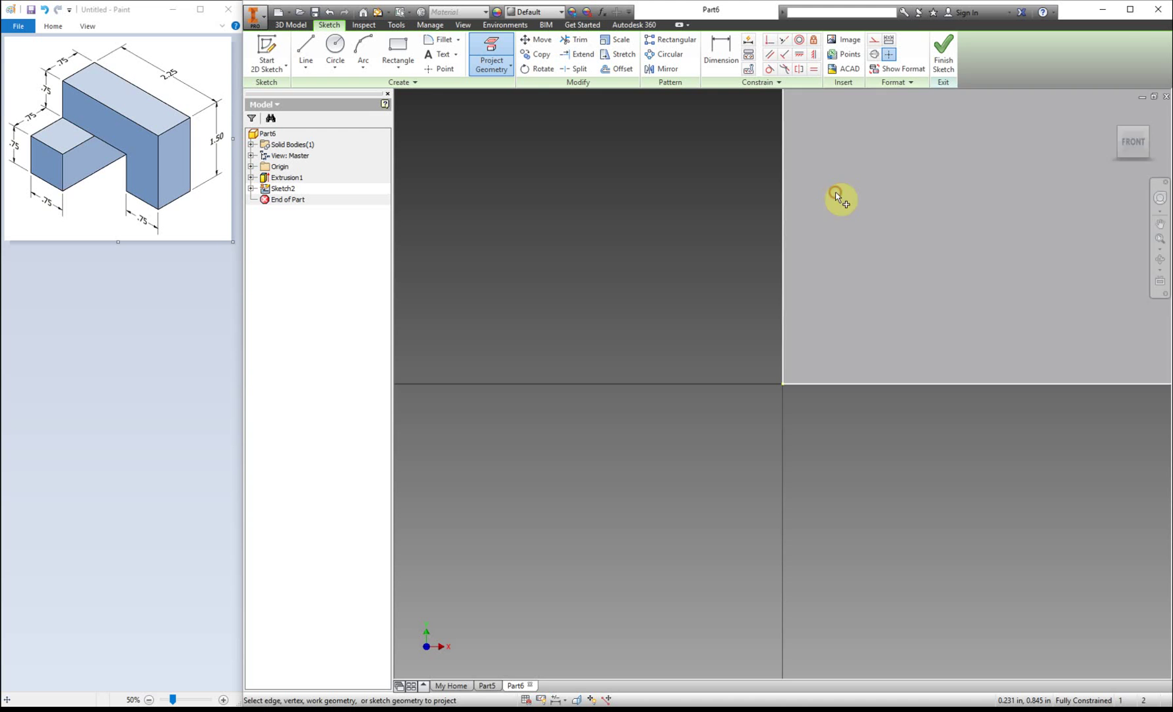
pyautogui.click(836, 194)
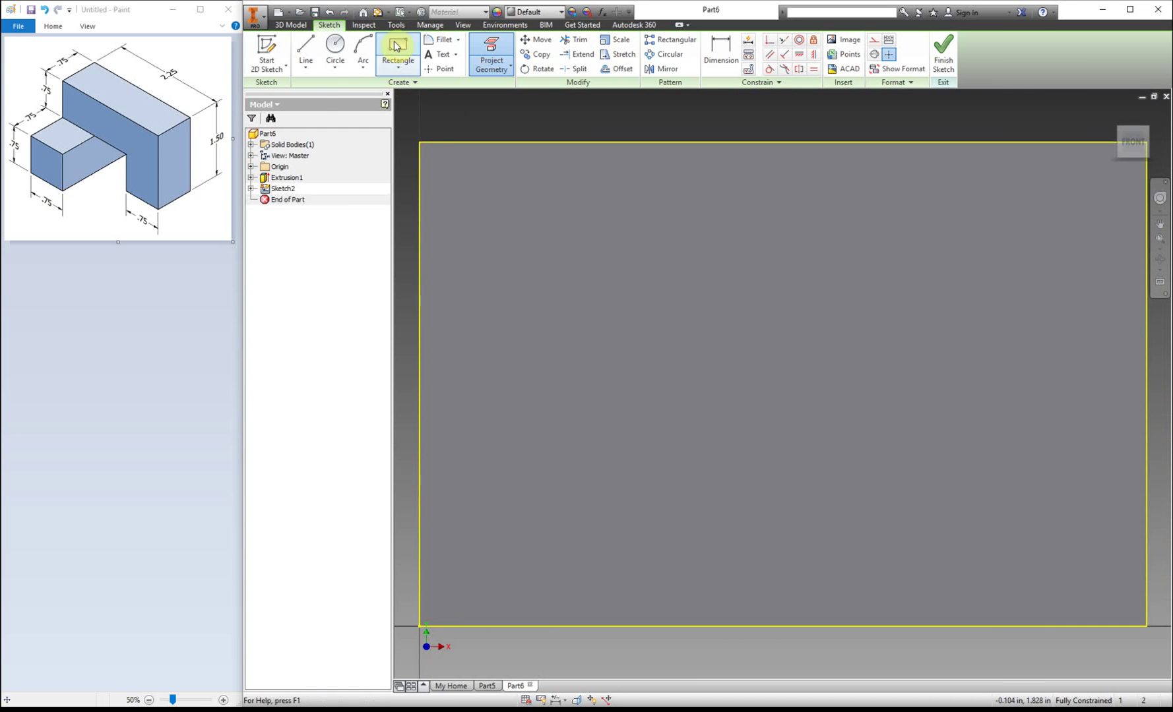
# Step: Draw a 0.75 by 0.75 square from the origin
pyautogui.click(398, 53)
pyautogui.click(420, 627)
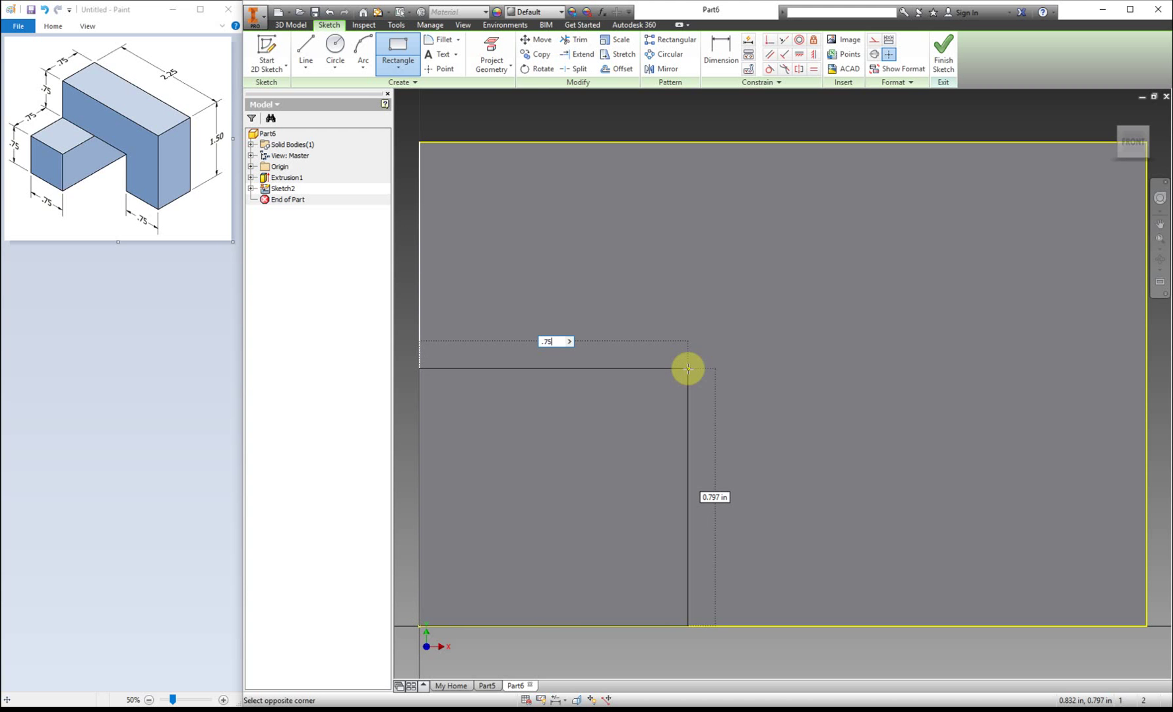
pyautogui.press('Tab')
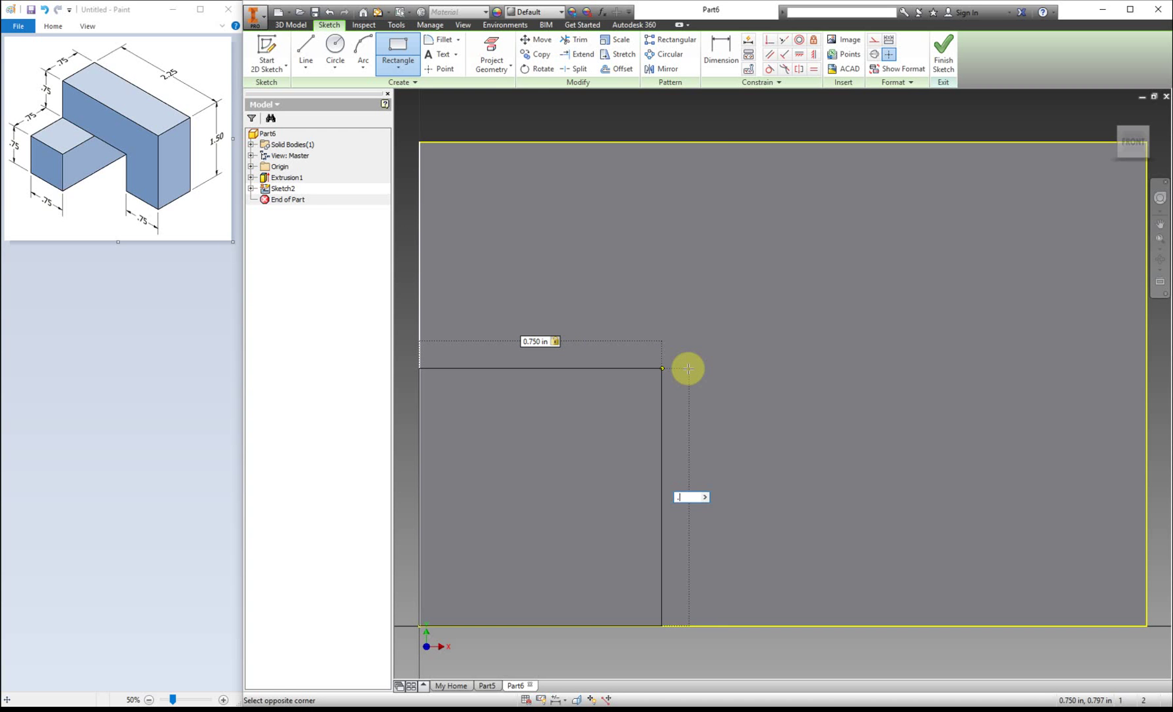
pyautogui.write('.75')
pyautogui.press('Return')
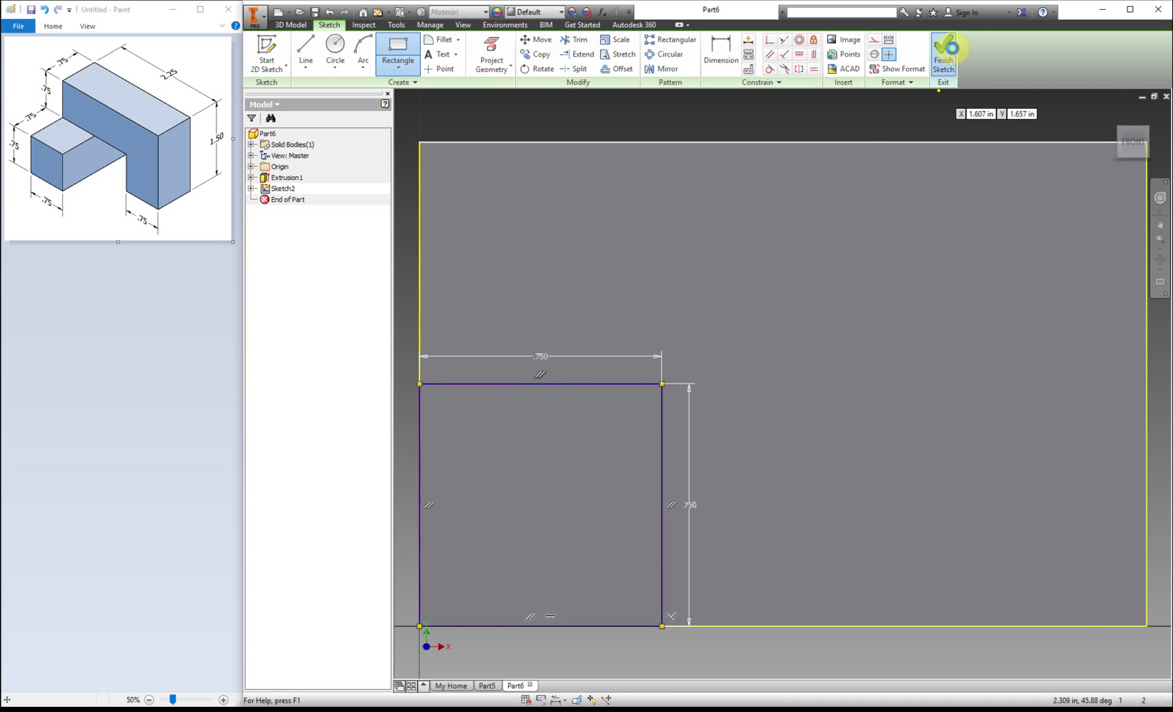
# Step: Cut the square 0.75 deep into the box, then start a sketch on the back face
pyautogui.click(944, 53)
pyautogui.click(306, 53)
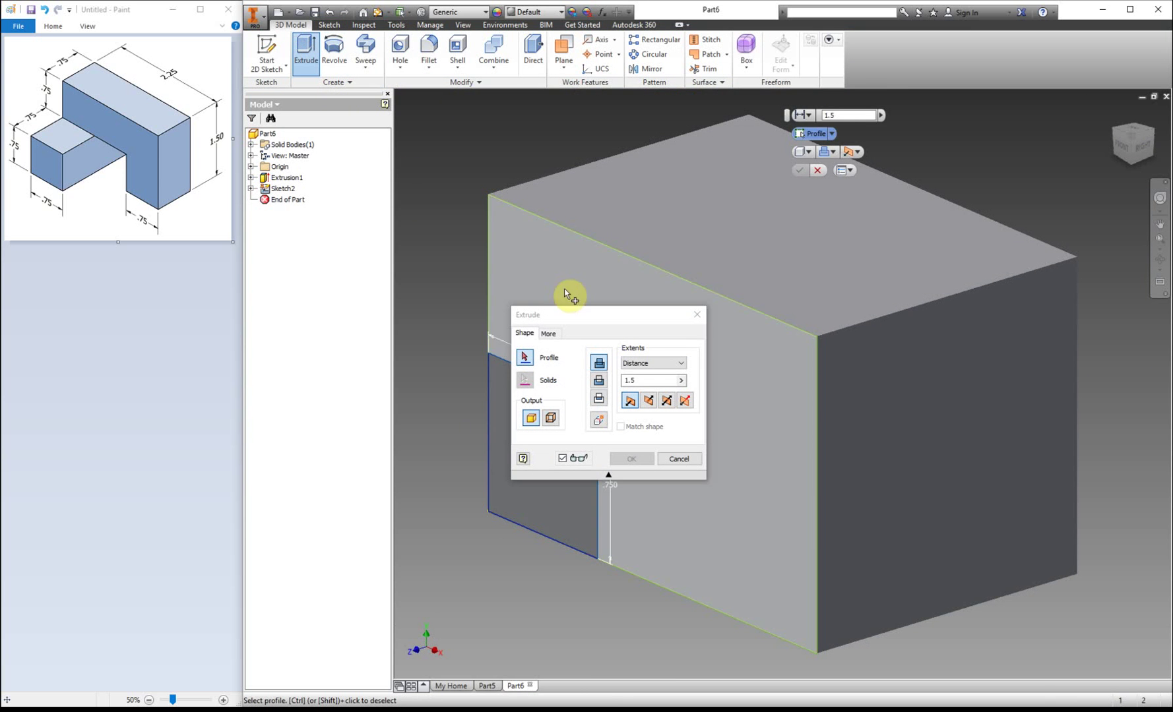
pyautogui.click(564, 290)
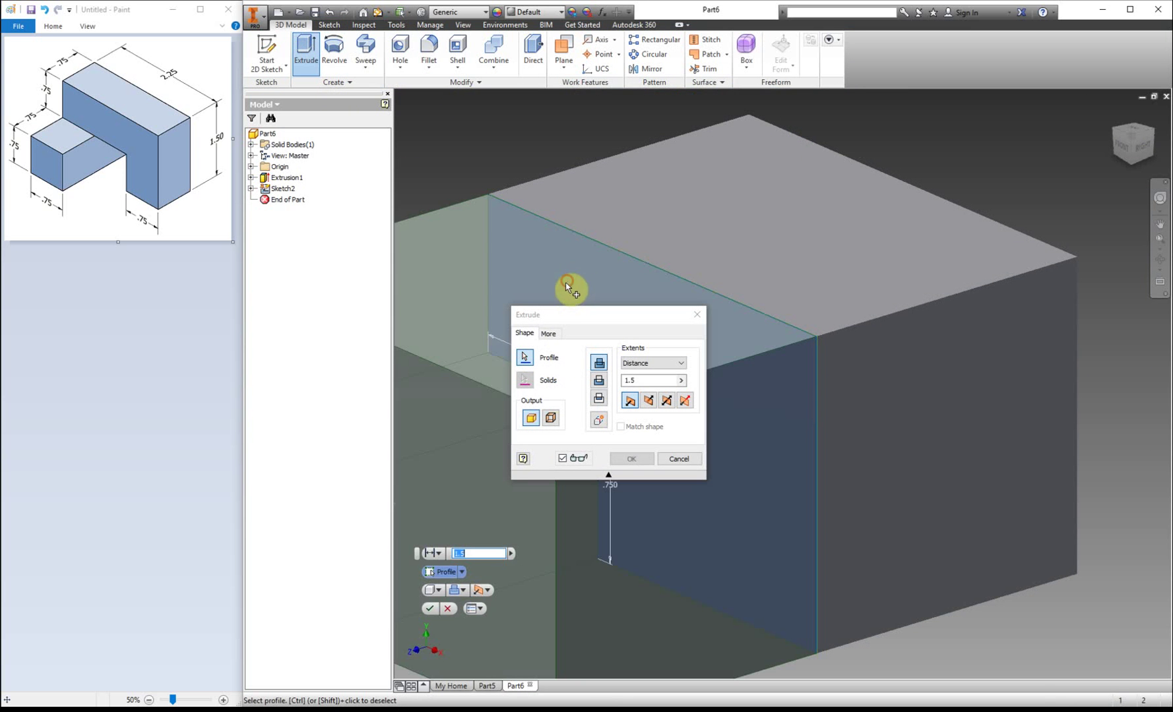
pyautogui.click(598, 382)
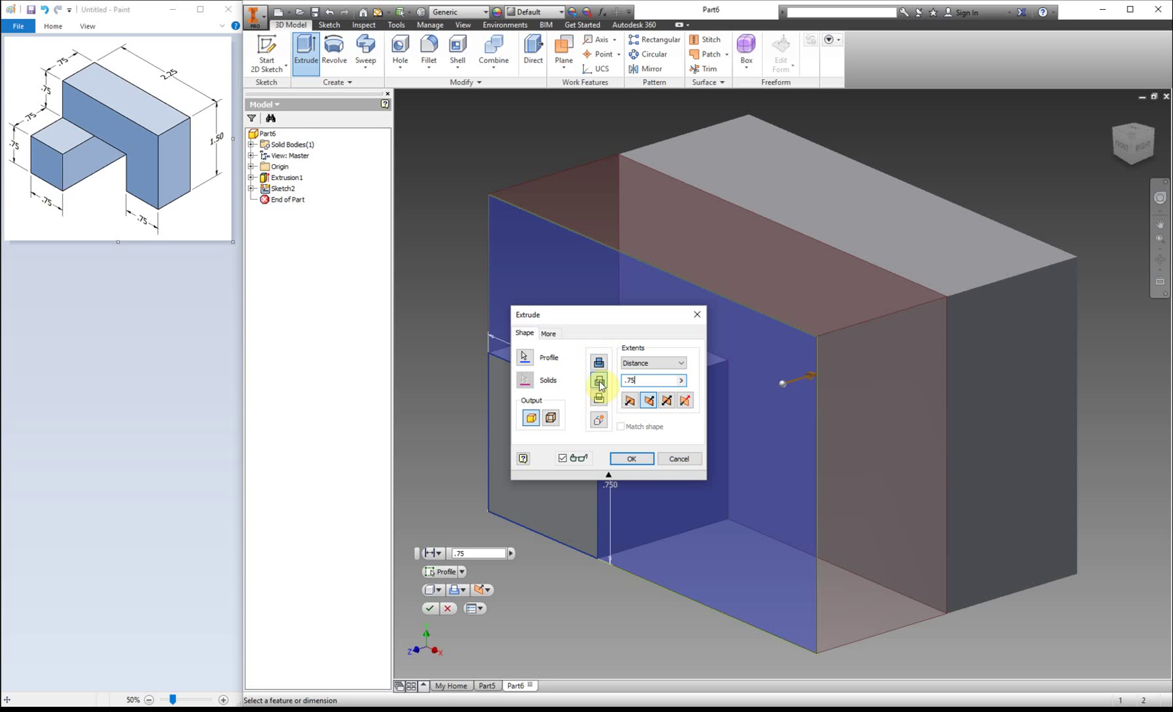
pyautogui.click(647, 462)
pyautogui.click(264, 51)
pyautogui.click(776, 358)
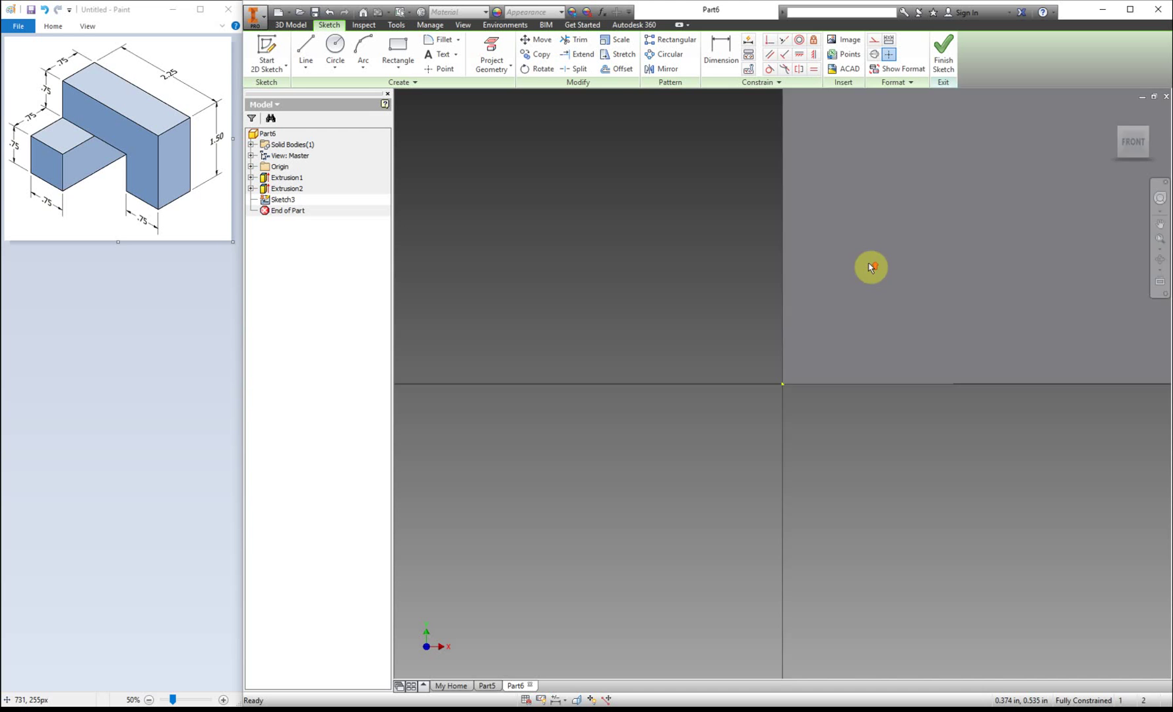
# Step: Project the face's L-shaped outline into the sketch
pyautogui.scroll(-3, 871, 268)
pyautogui.scroll(2, 924, 251)
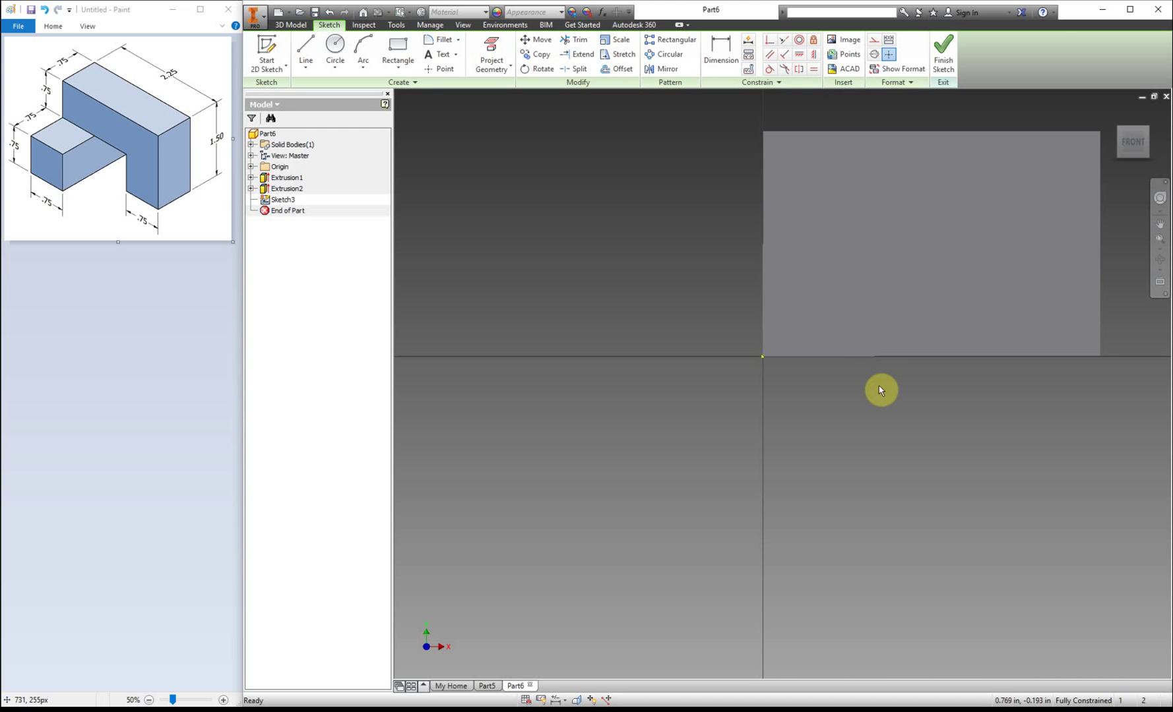
pyautogui.click(489, 53)
pyautogui.click(968, 218)
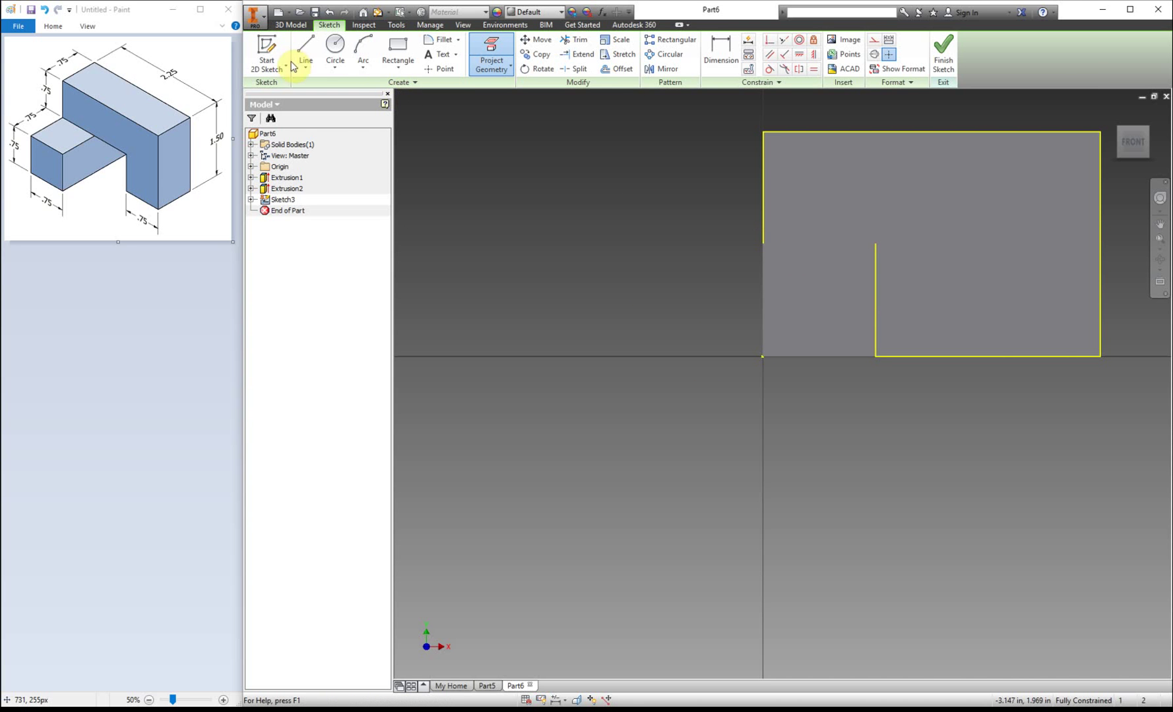
# Step: Draw a square in the notch corner, dimension its width 0.75, and finish the sketch
pyautogui.click(397, 49)
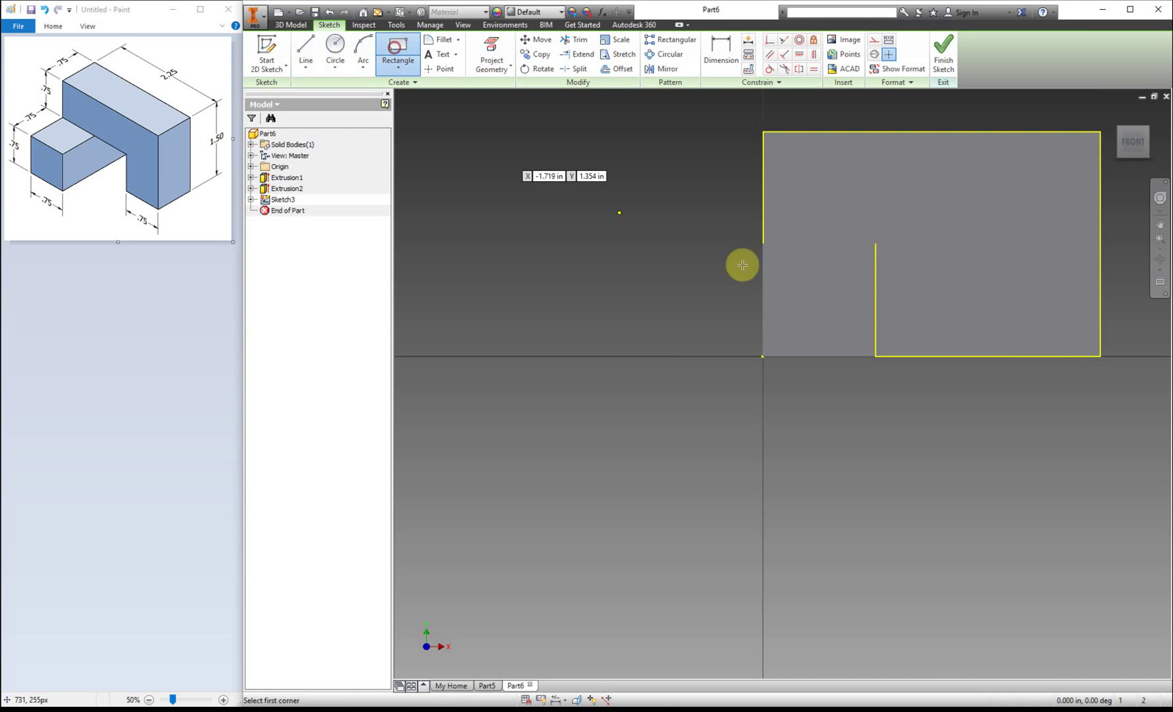
pyautogui.click(984, 356)
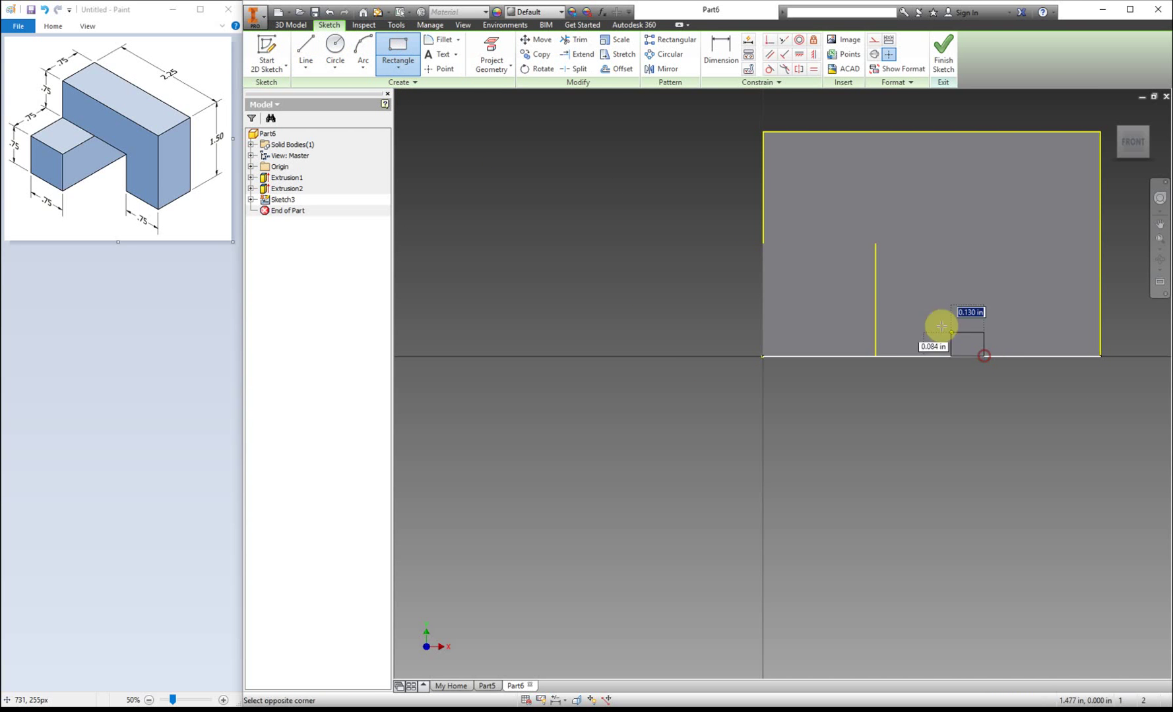
pyautogui.click(875, 244)
pyautogui.click(720, 51)
pyautogui.click(900, 243)
pyautogui.click(912, 215)
pyautogui.write('.75')
pyautogui.press('Return')
pyautogui.click(944, 51)
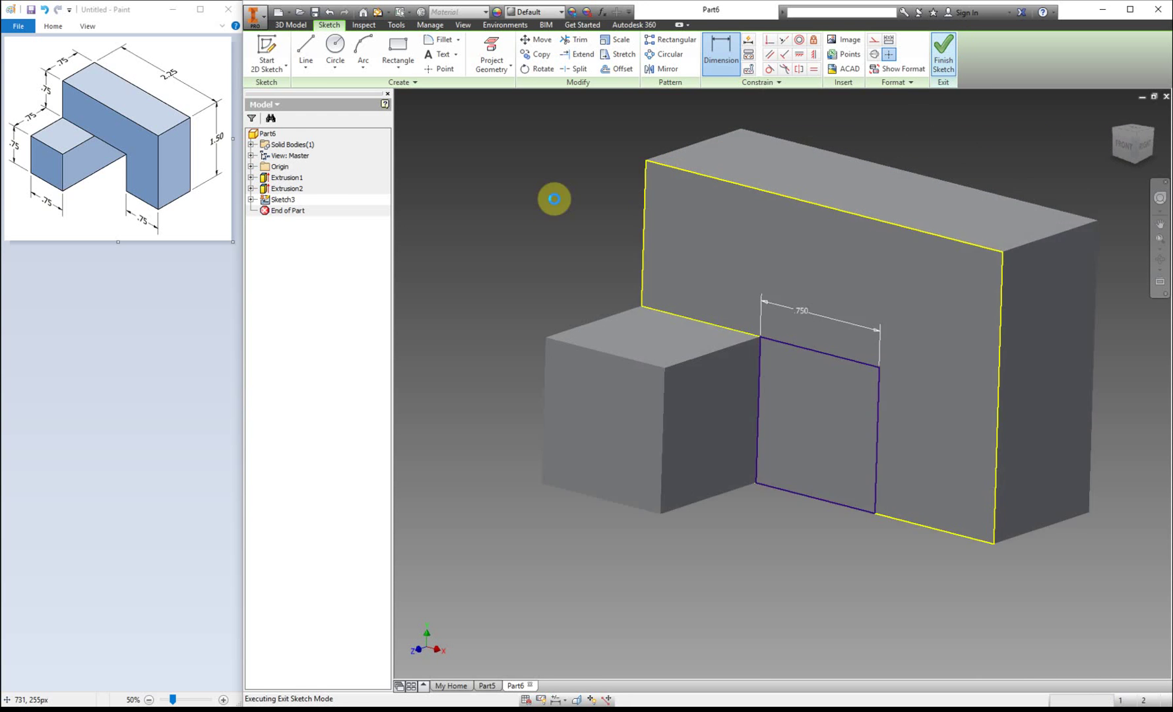
# Step: Extrude-cut the 0.75 square 0.75 deep into Part6's block as Extrusion3
pyautogui.click(305, 51)
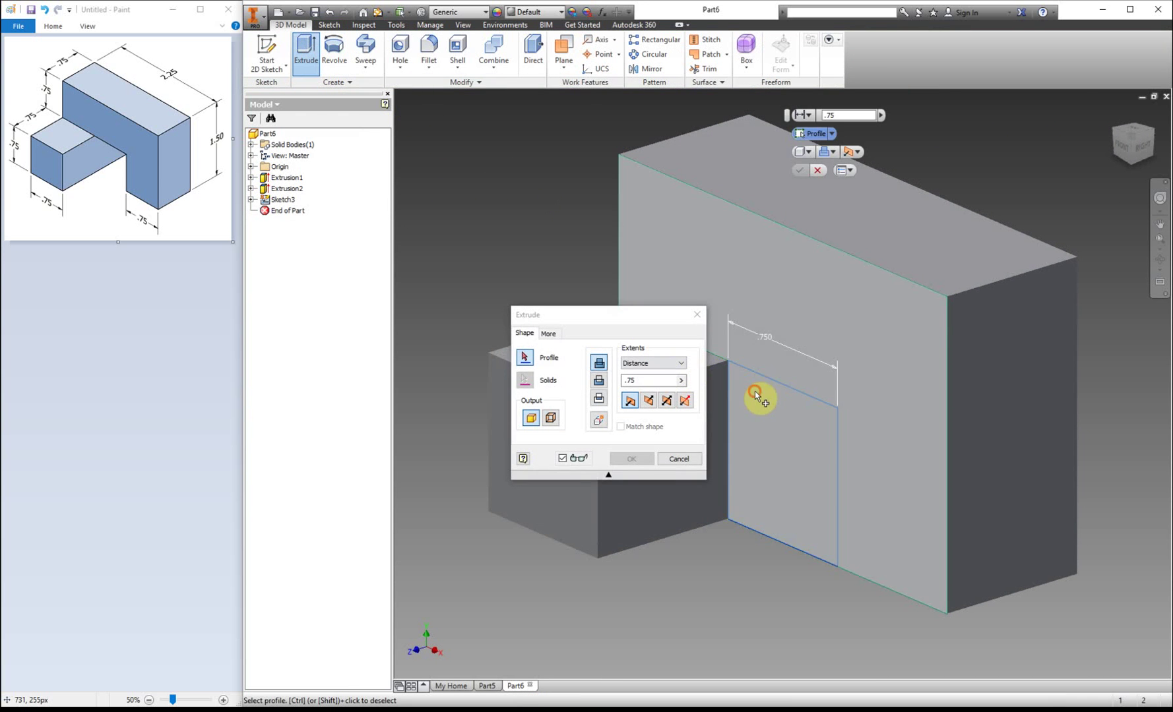
pyautogui.click(755, 391)
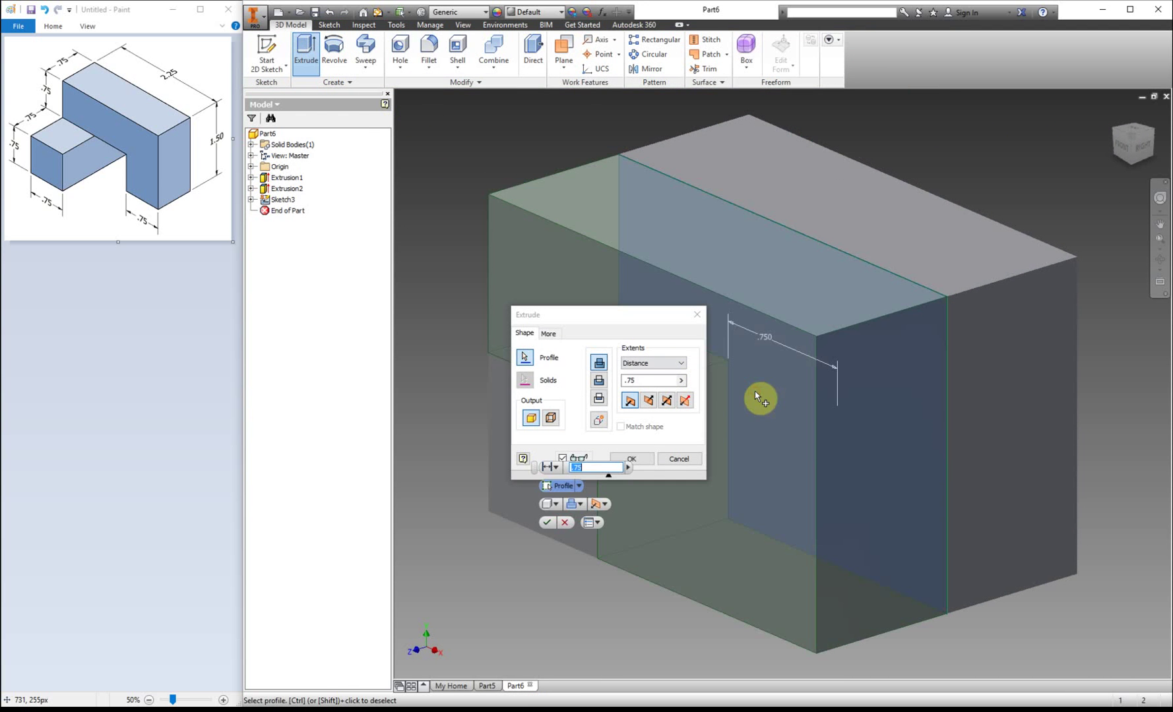
pyautogui.click(680, 458)
pyautogui.click(305, 50)
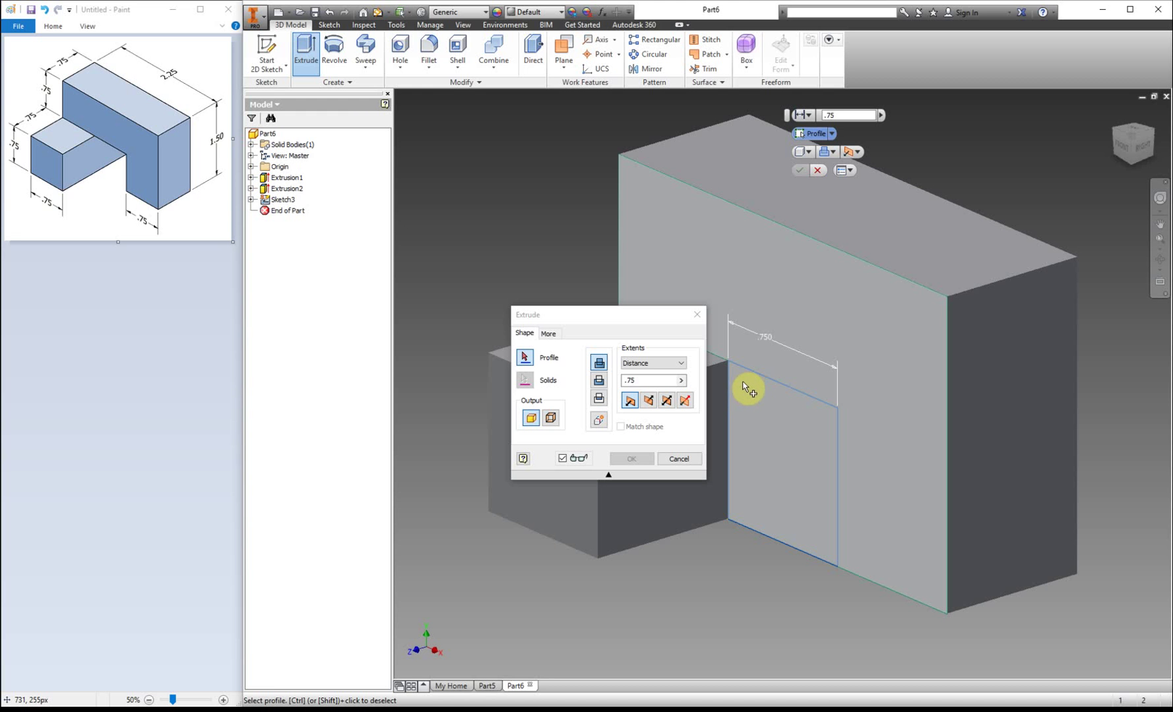
pyautogui.click(770, 384)
pyautogui.click(649, 401)
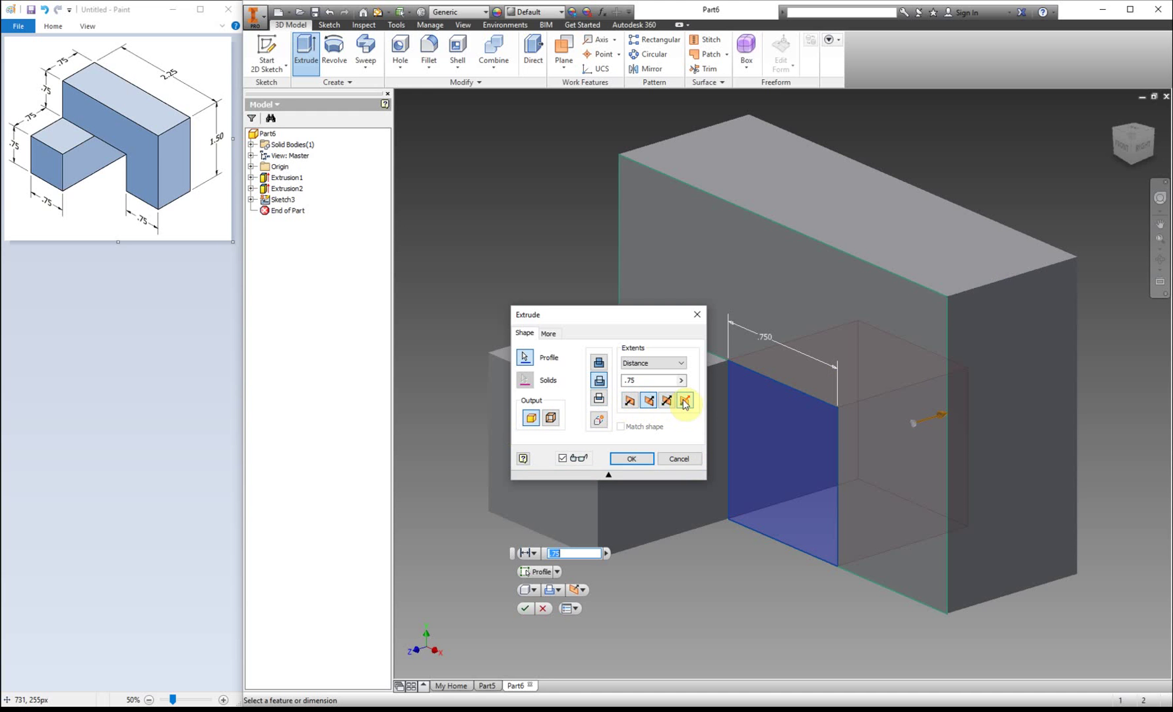
pyautogui.click(641, 458)
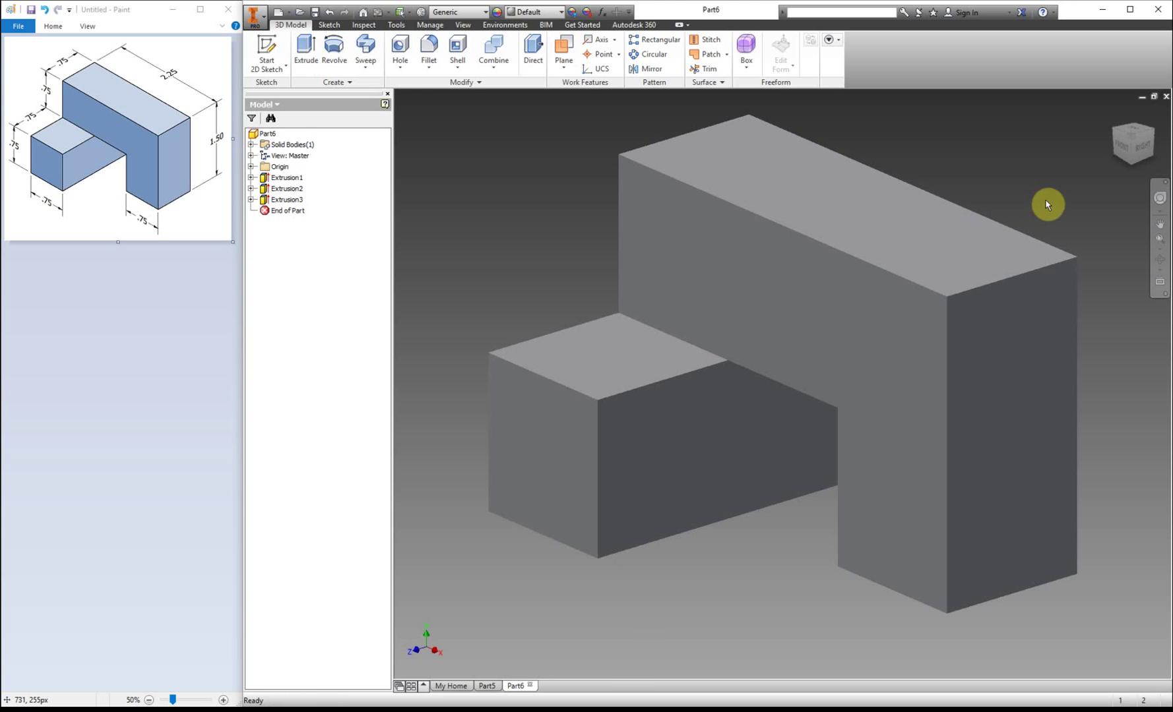
# Step: Compare Part6's finished notched block against Part5 in isometric view
pyautogui.click(1136, 143)
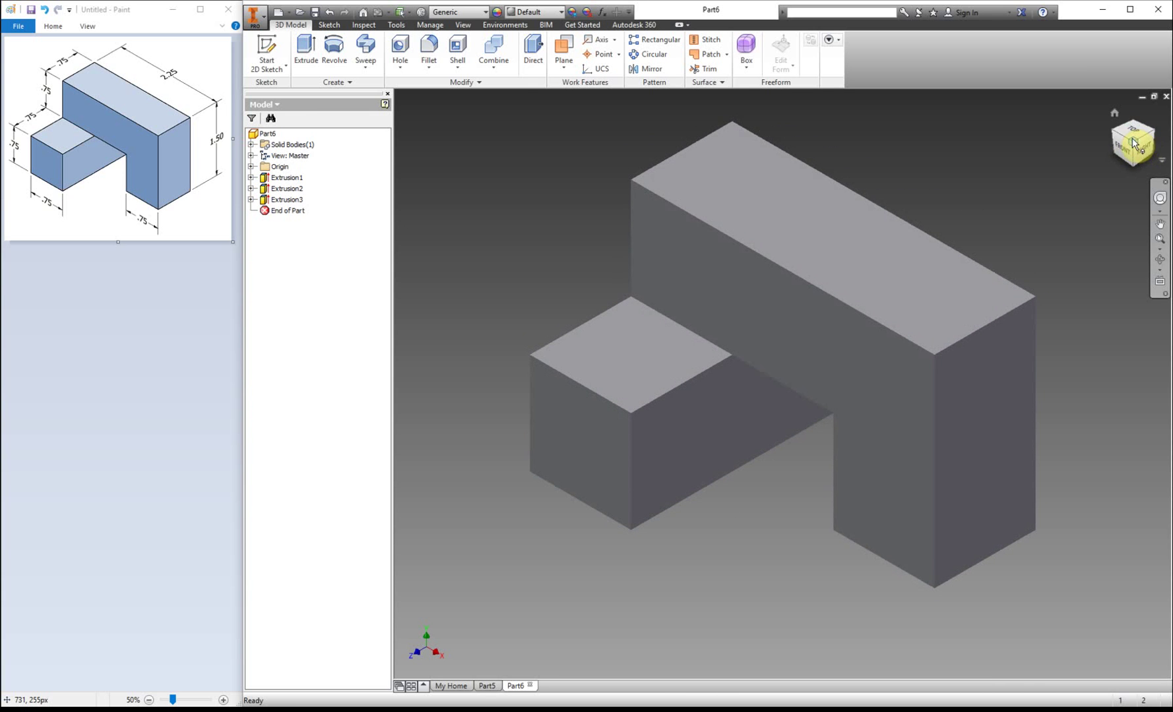
pyautogui.click(486, 687)
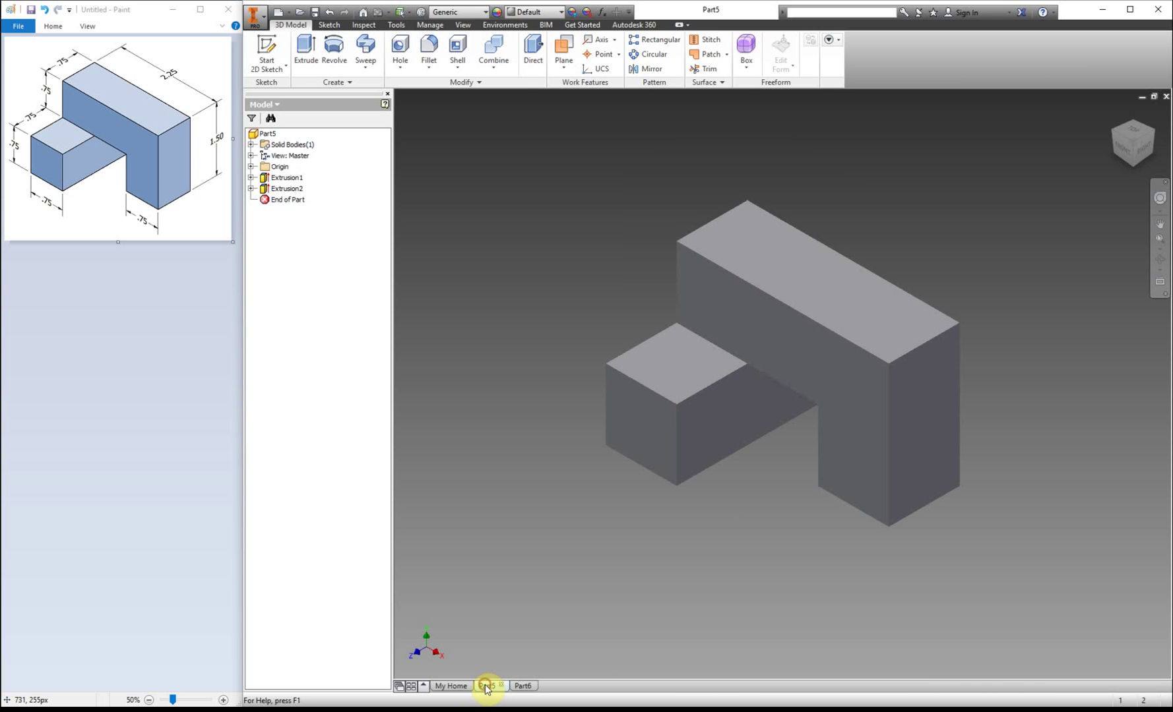
pyautogui.click(523, 686)
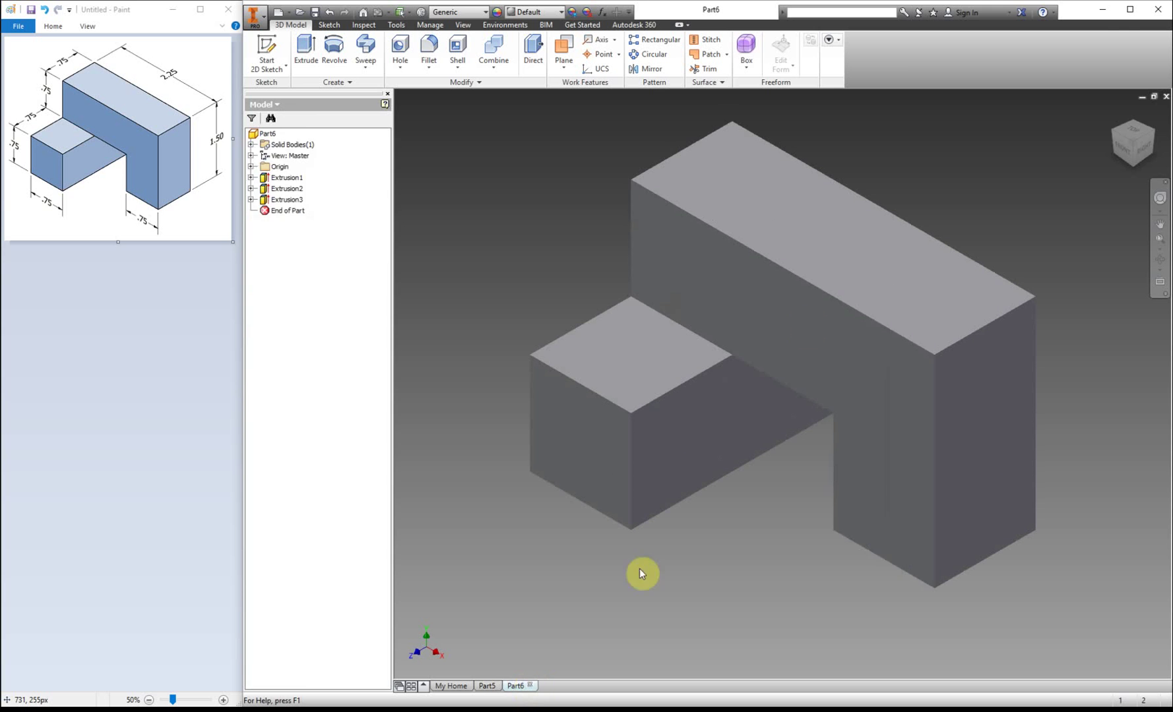
pyautogui.click(1136, 147)
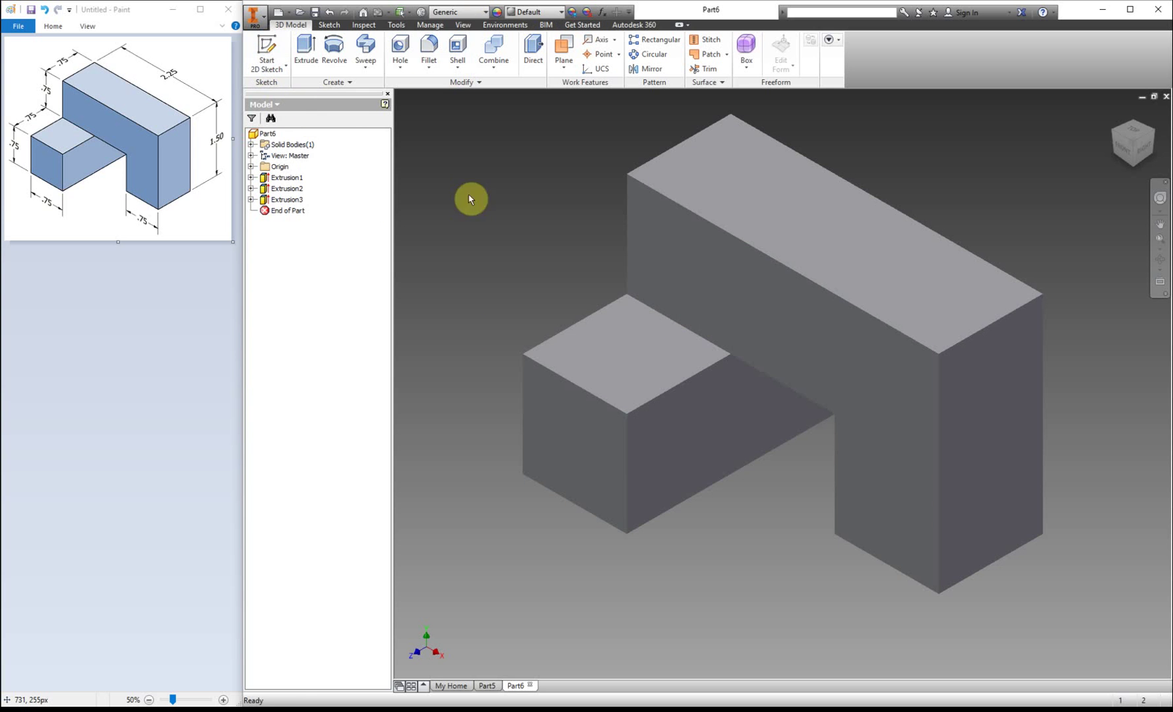
# Step: Create a new standard part document, Part7
pyautogui.click(254, 15)
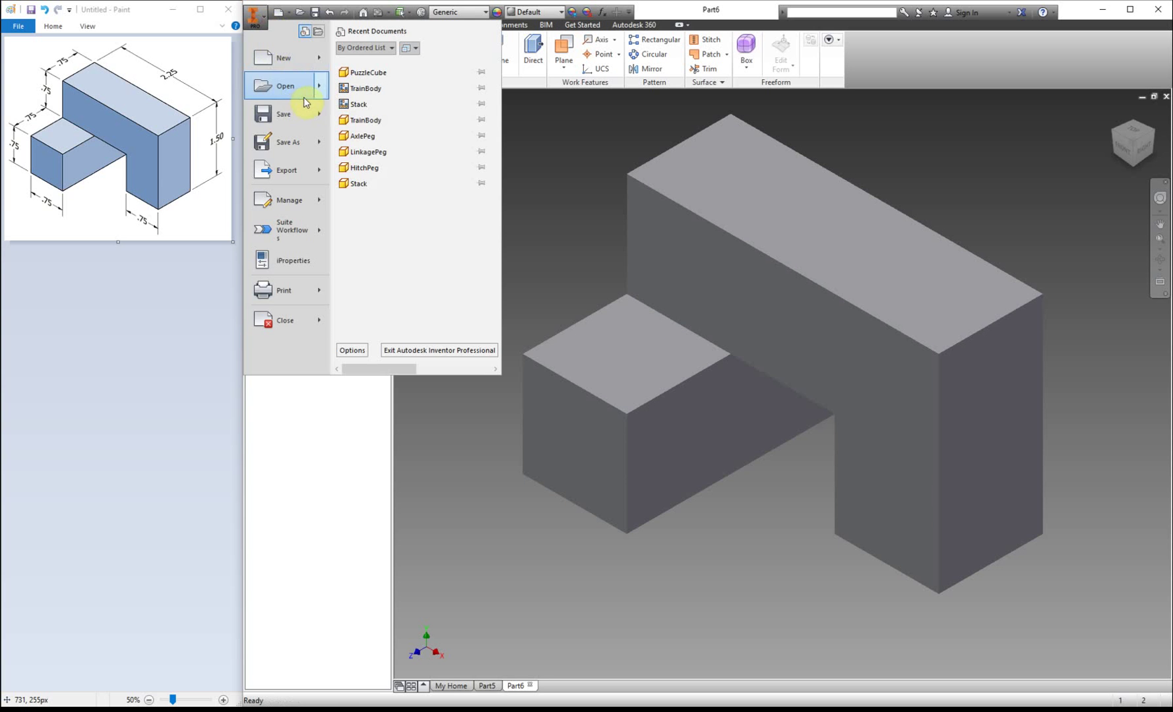
pyautogui.click(295, 58)
pyautogui.doubleClick(731, 198)
# Step: Sketch a 2.25 × 1.5 rectangle from the origin on an origin plane
pyautogui.click(264, 43)
pyautogui.click(693, 223)
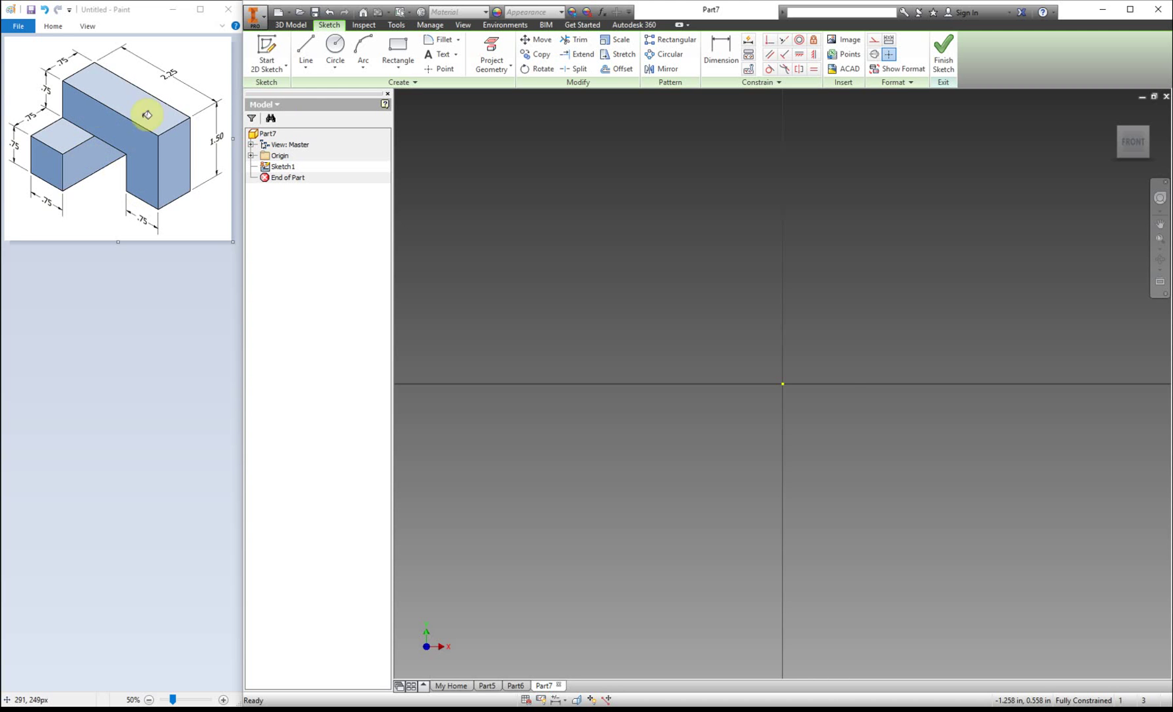
pyautogui.click(397, 50)
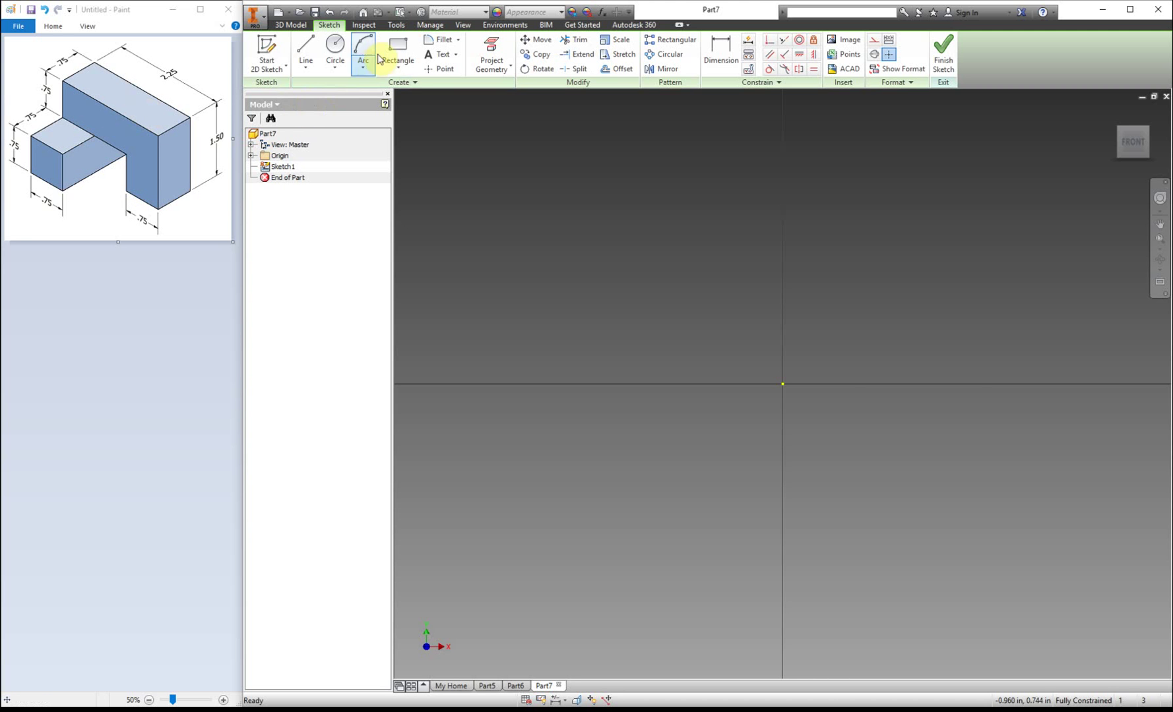
pyautogui.click(782, 382)
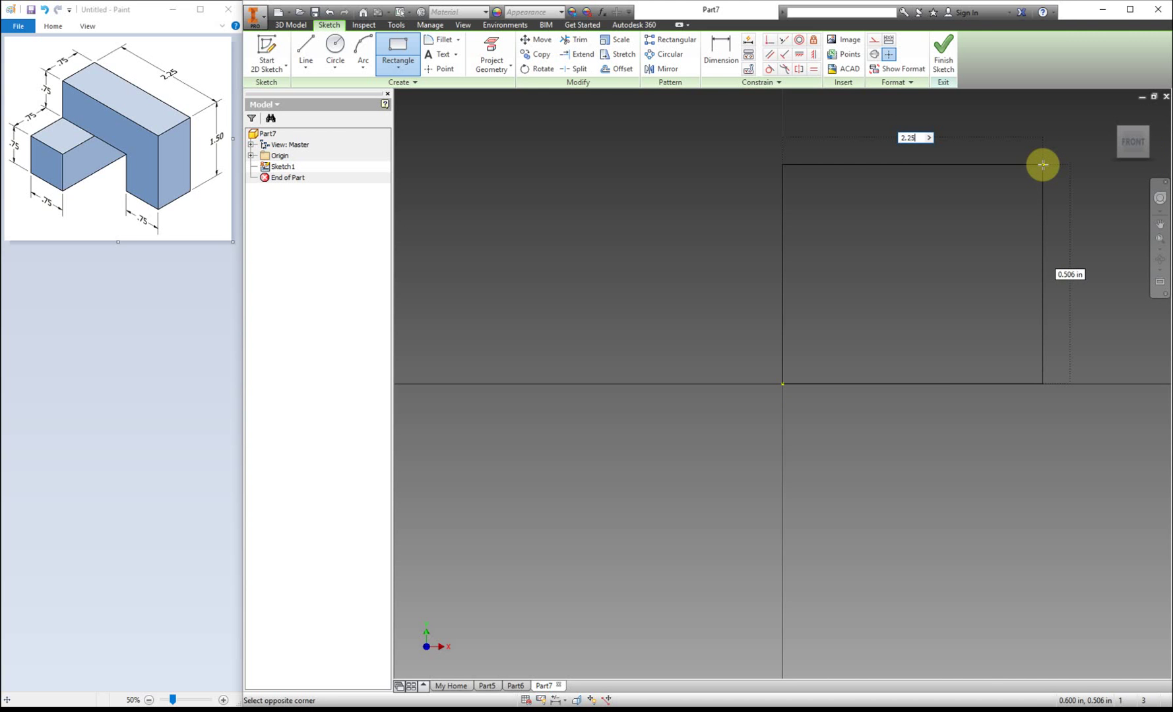
pyautogui.press('Tab')
pyautogui.press('Return')
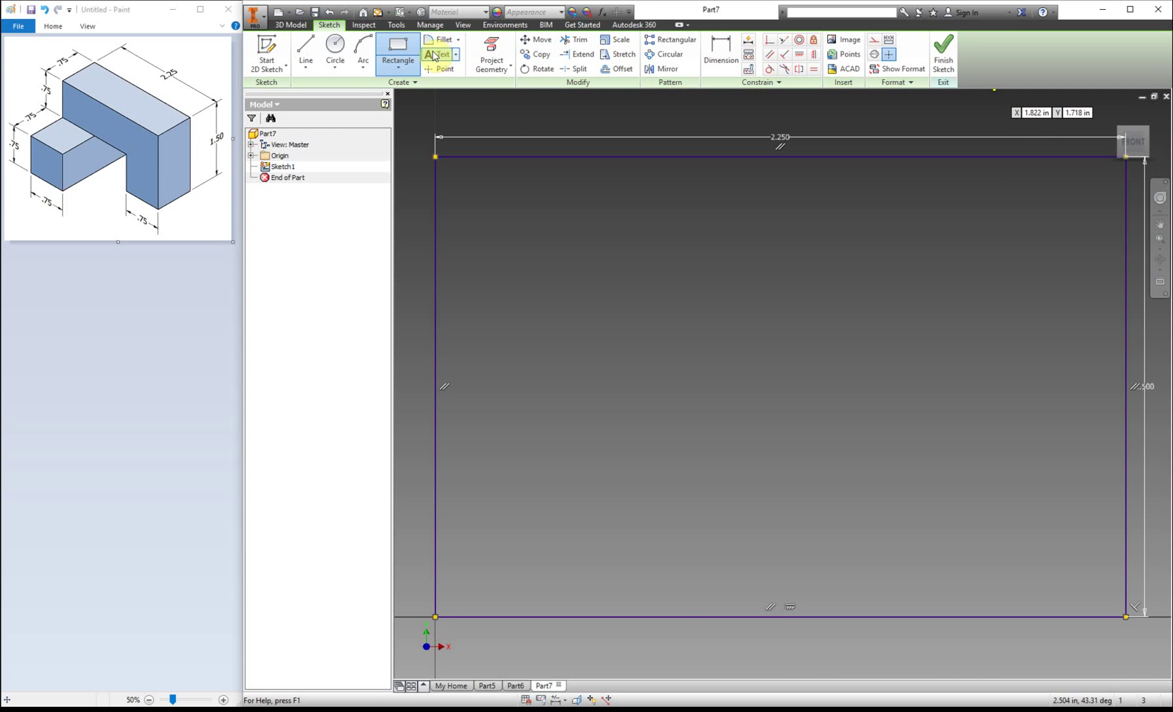
pyautogui.click(943, 51)
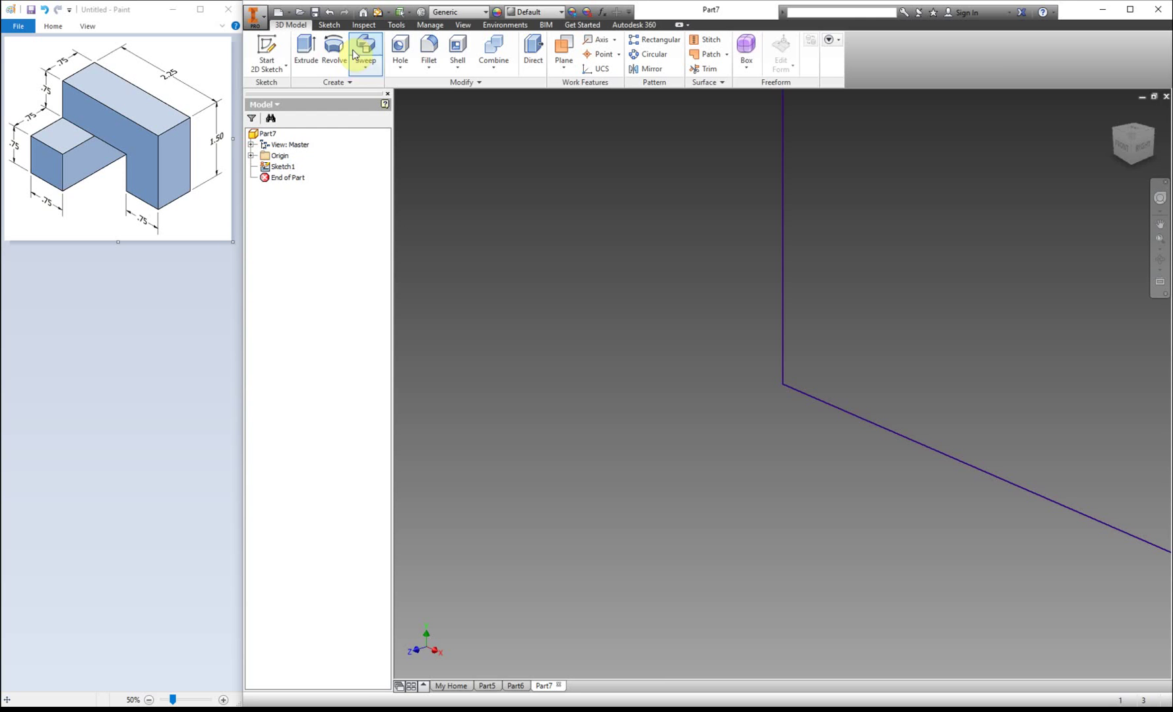
# Step: Extrude the rectangle 1.5 into a solid block
pyautogui.click(306, 50)
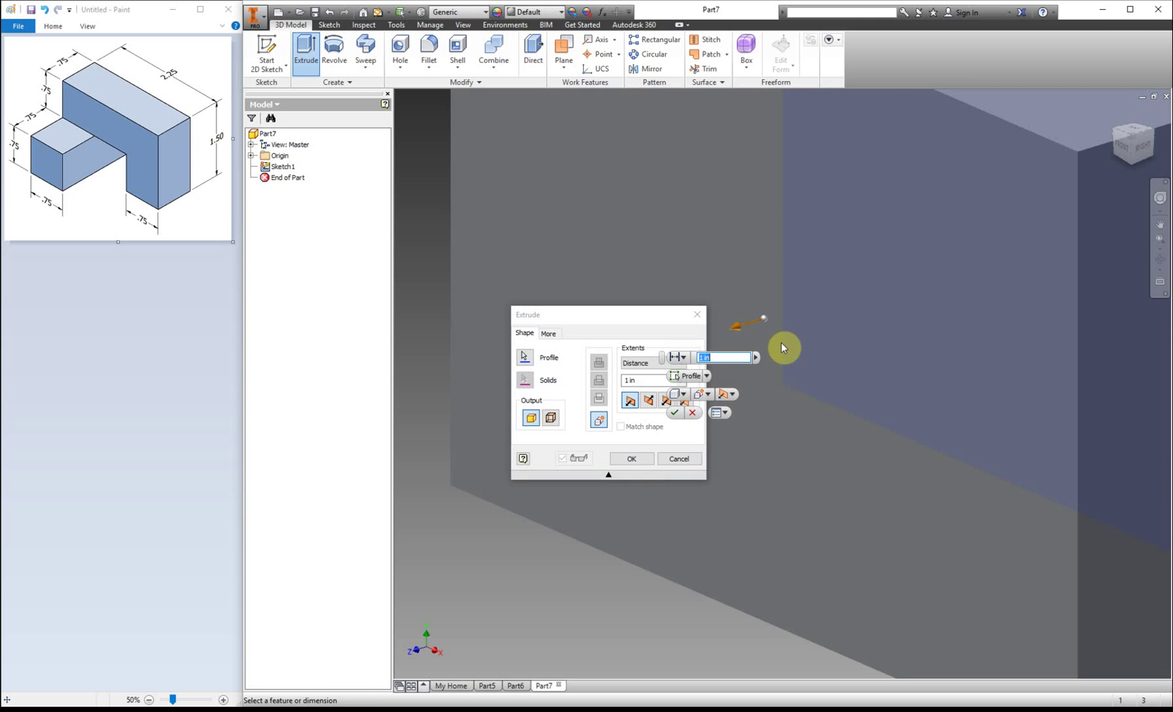
pyautogui.write('1.5')
pyautogui.press('Return')
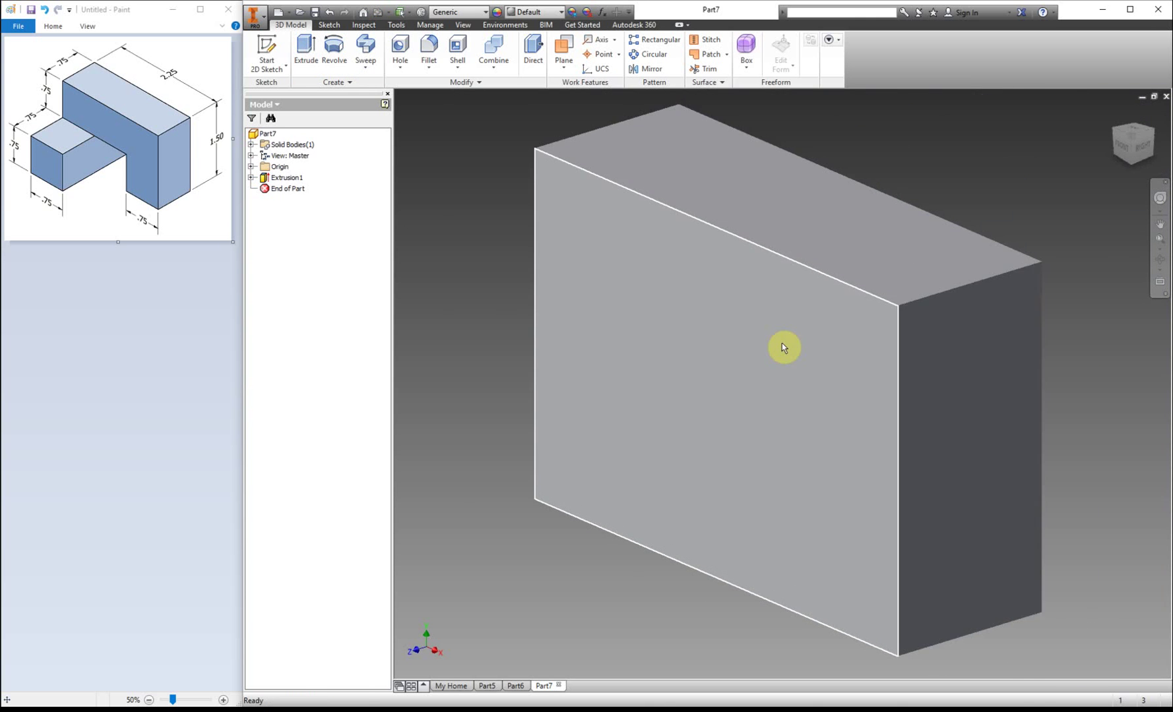
# Step: On the front face, project its edges and draw a 0.75 × 0.75 square on the bottom edge
pyautogui.click(261, 48)
pyautogui.click(588, 318)
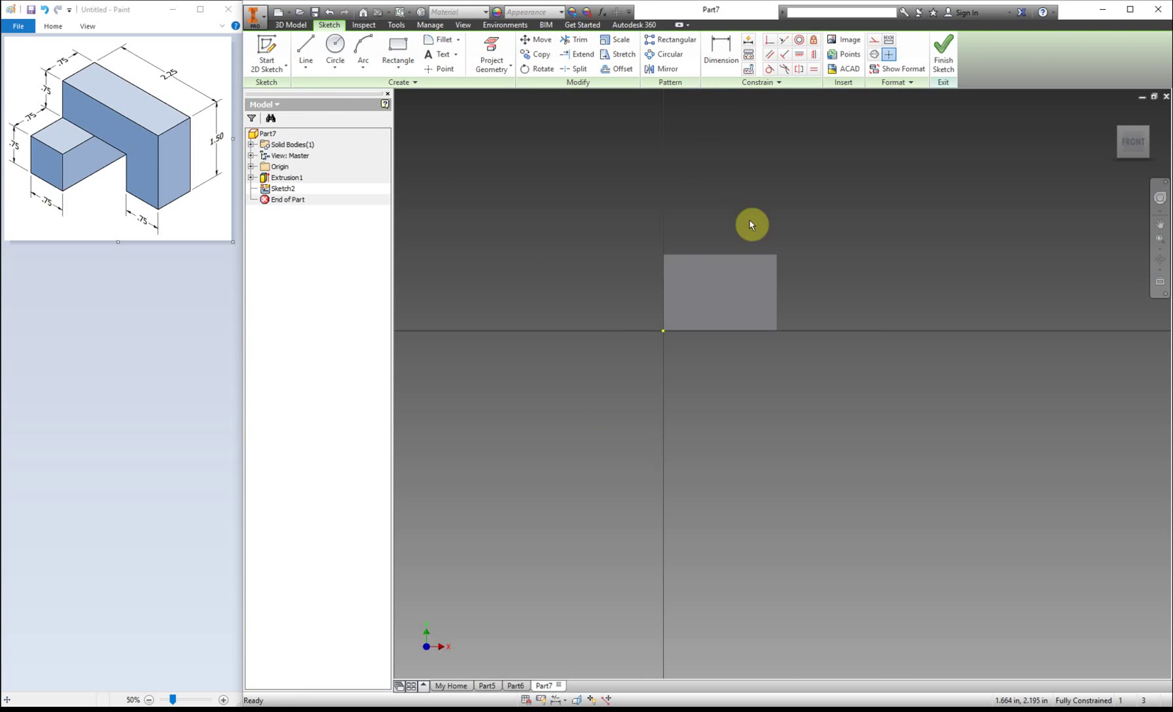
pyautogui.click(491, 53)
pyautogui.click(633, 314)
pyautogui.click(398, 49)
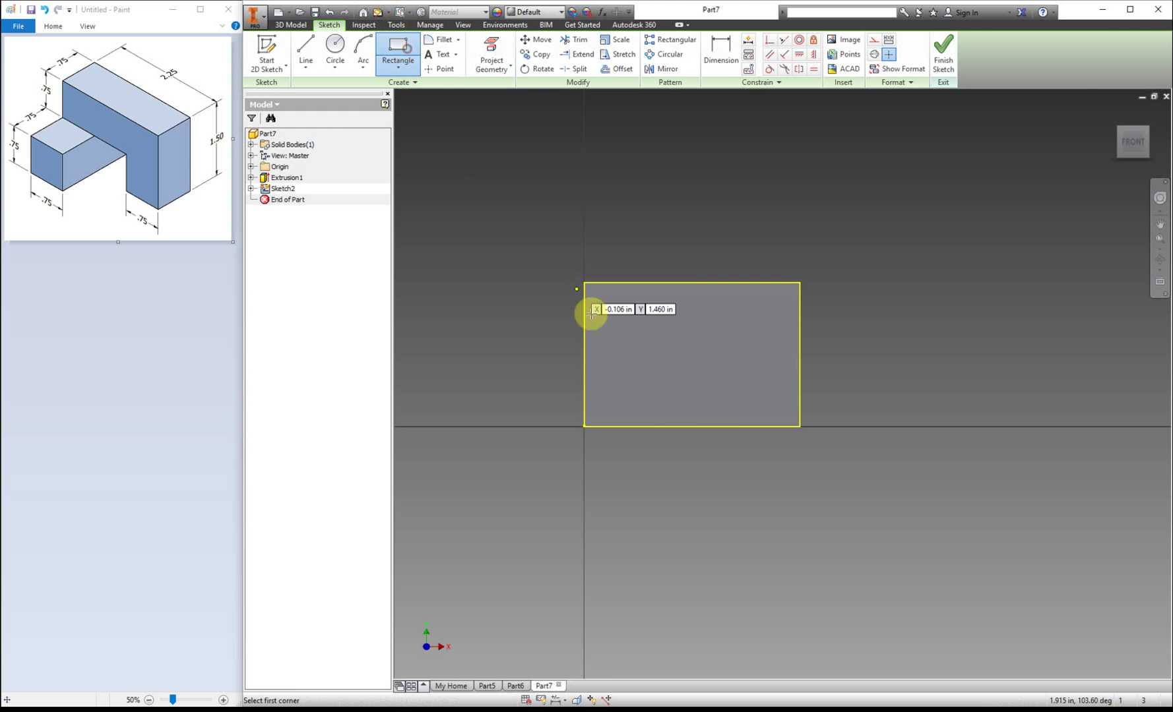
pyautogui.click(647, 427)
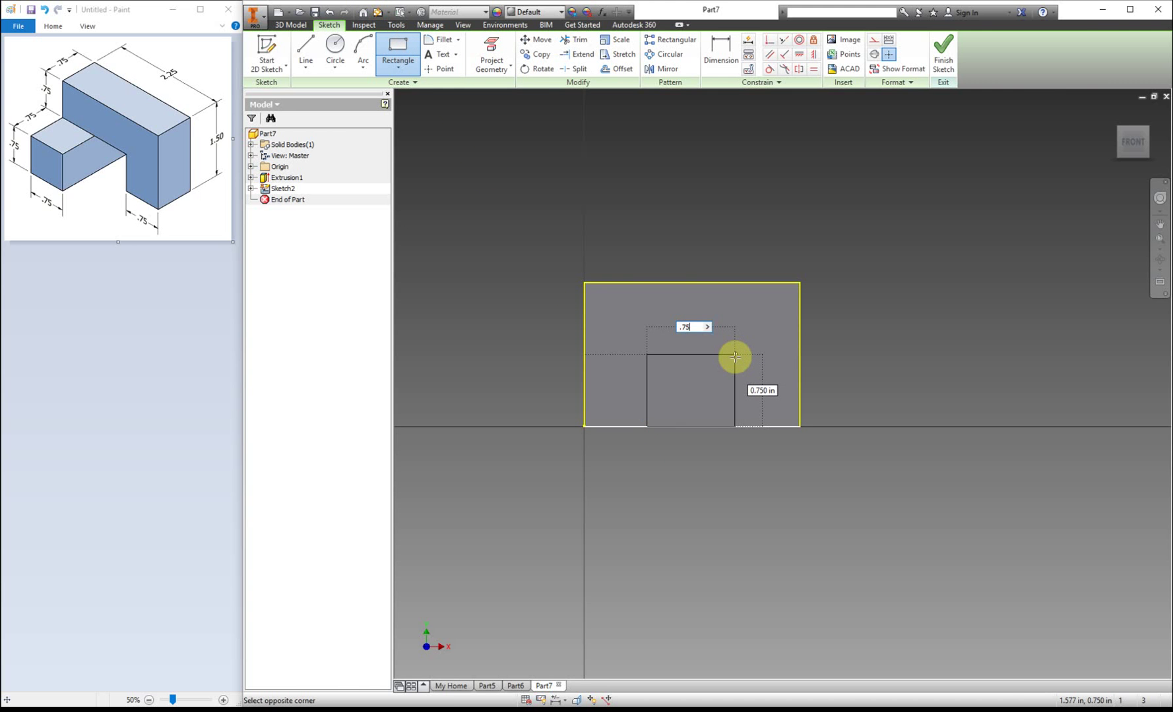
pyautogui.press('Tab')
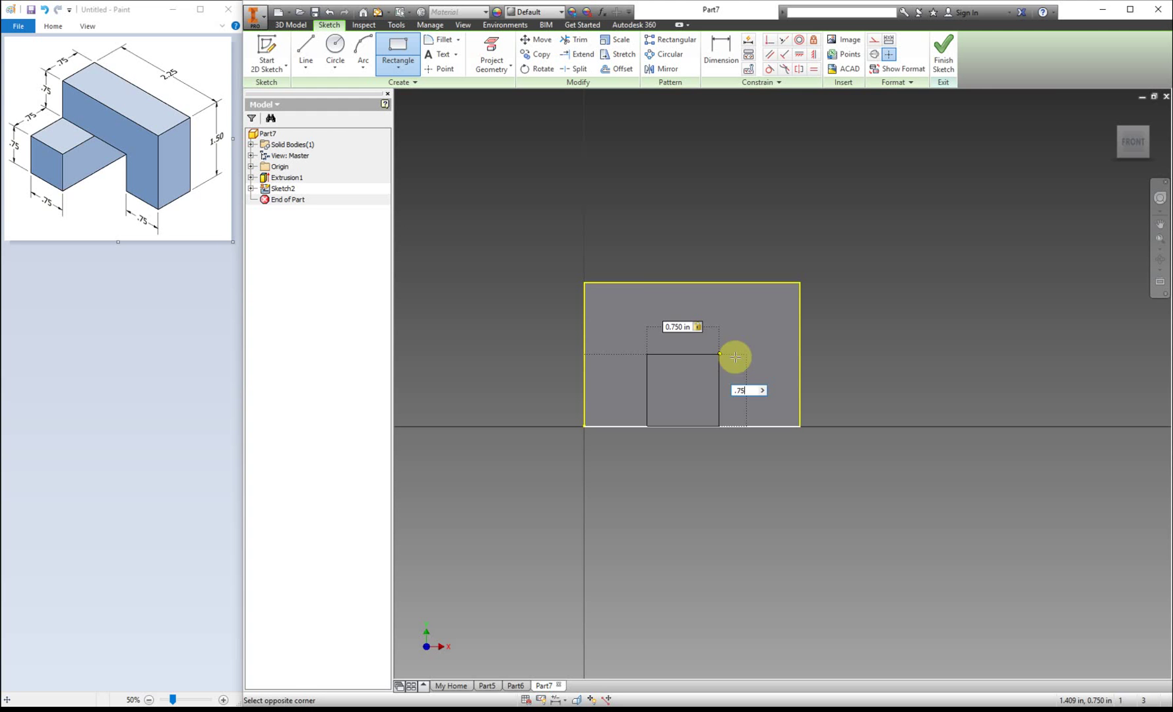
pyautogui.write('.75')
pyautogui.press('Return')
# Step: Dimension the square 0.75 from the block's left edge and finish the sketch
pyautogui.click(720, 50)
pyautogui.click(646, 419)
pyautogui.click(583, 426)
pyautogui.click(619, 460)
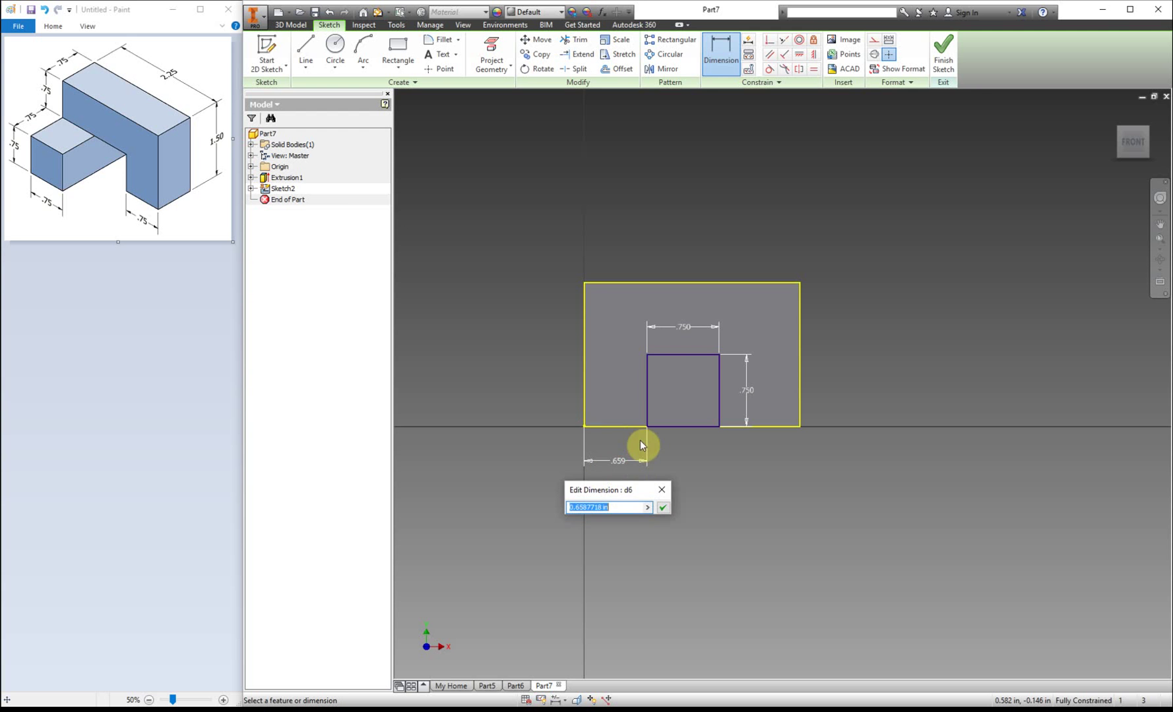
pyautogui.write('.75')
pyautogui.press('Return')
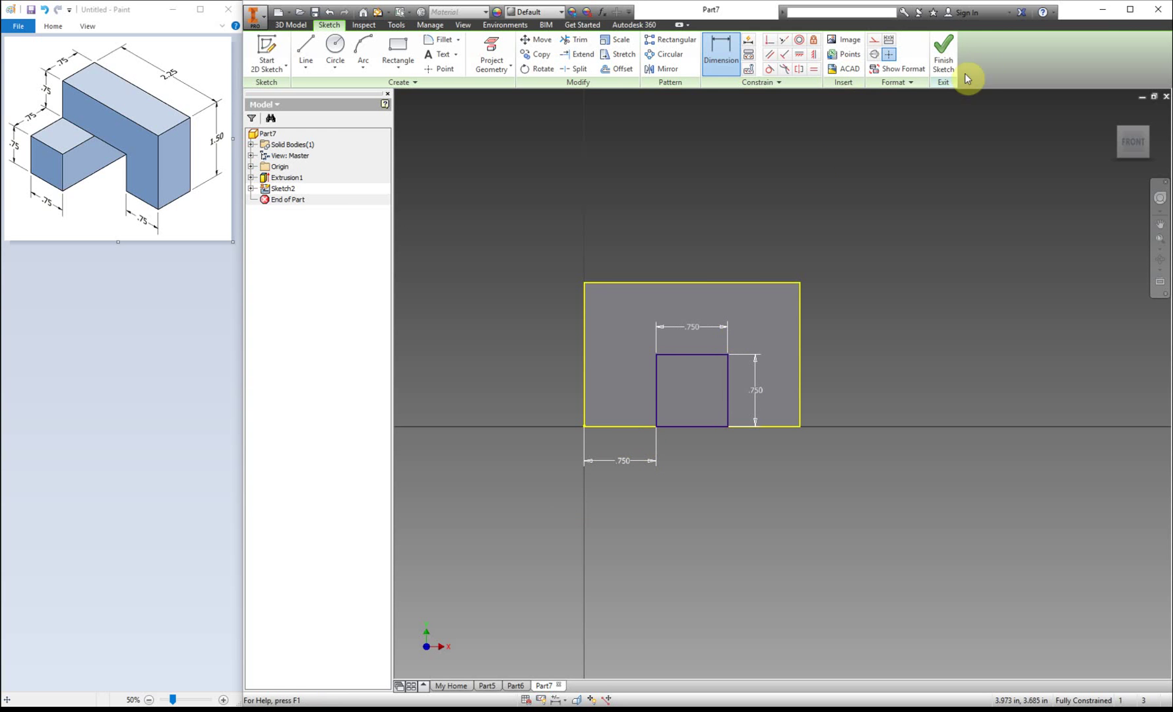
pyautogui.click(944, 56)
# Step: Cut the square 0.75 into the block to form the notch, then start a sketch on the front face
pyautogui.click(310, 51)
pyautogui.click(728, 510)
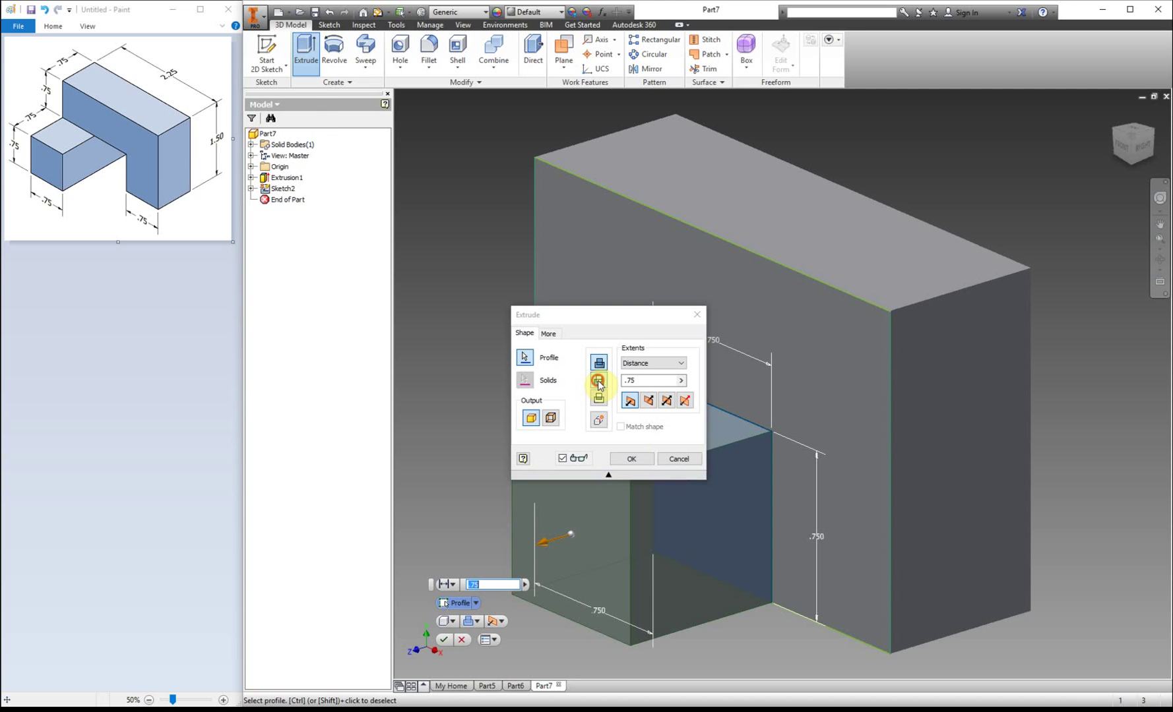
pyautogui.click(598, 381)
pyautogui.click(630, 457)
pyautogui.click(267, 53)
pyautogui.click(577, 307)
# Step: Sketch a rectangle from the lower-left corner to the notch corner over the left leg
pyautogui.click(492, 51)
pyautogui.click(822, 276)
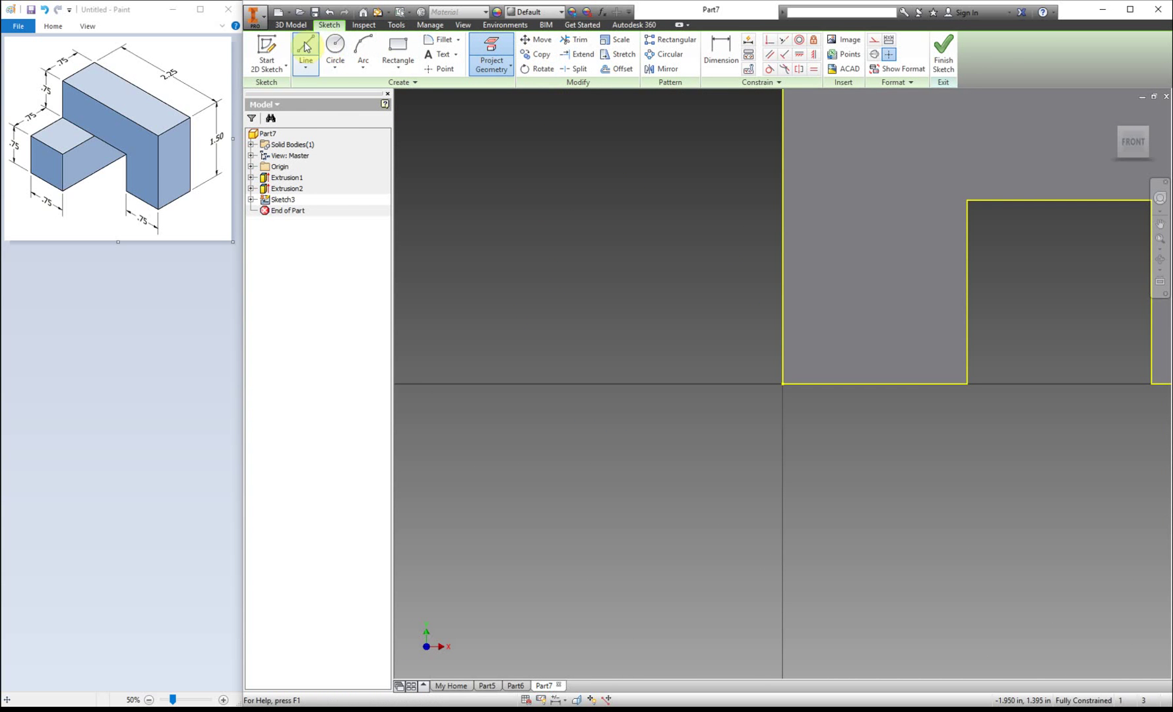
pyautogui.click(397, 53)
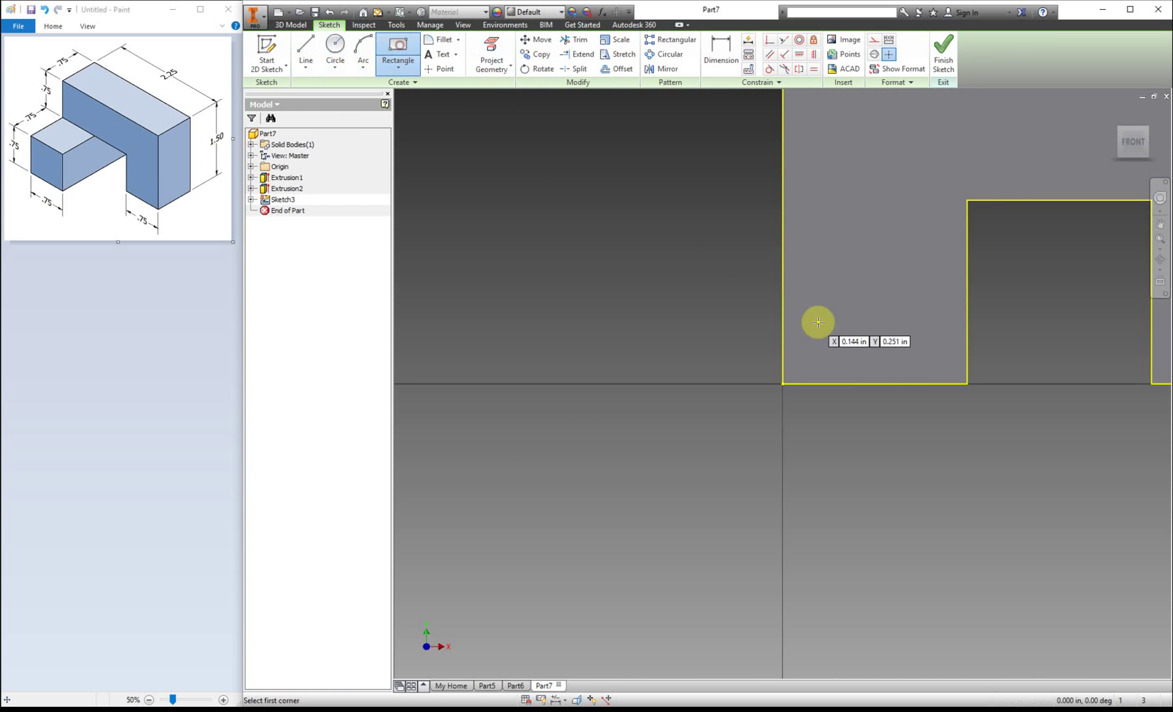
pyautogui.click(782, 384)
pyautogui.click(967, 201)
pyautogui.click(943, 56)
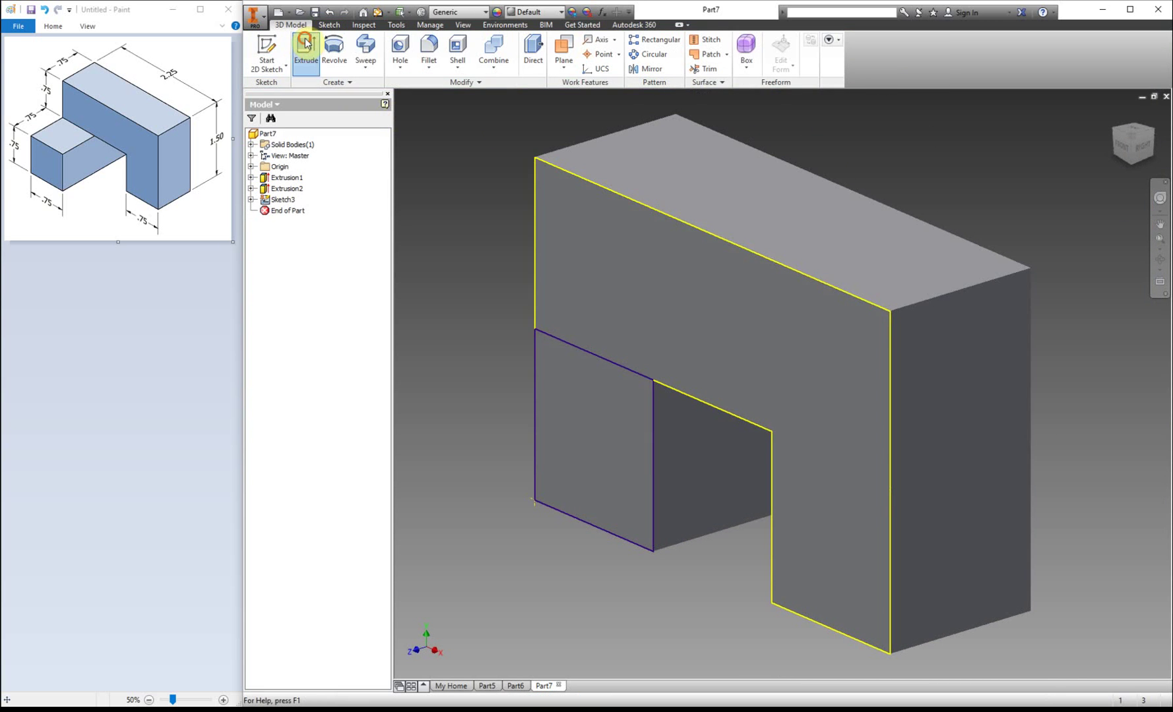
# Step: Extrude the small rectangle outward to add the 0.75 cube, then return to the home view
pyautogui.click(306, 50)
pyautogui.click(624, 515)
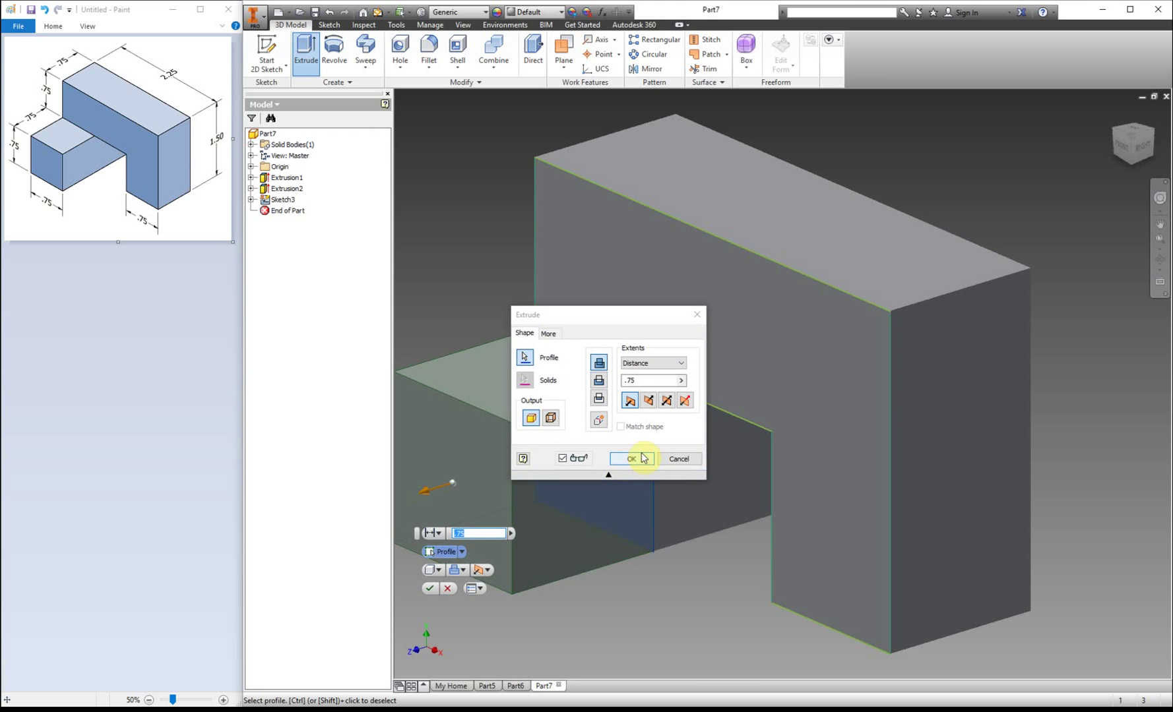
pyautogui.click(642, 458)
pyautogui.click(1135, 143)
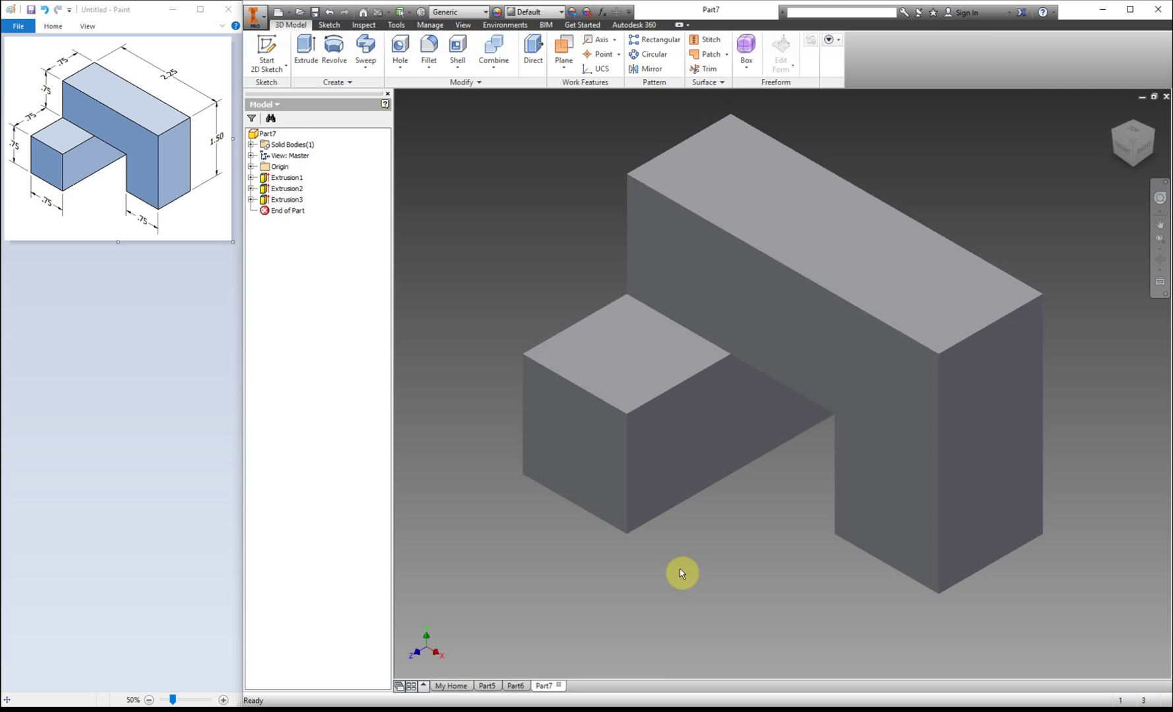
# Step: Compare Part6 and Part5 with Part7, ending on Part5 in its home view
pyautogui.click(516, 686)
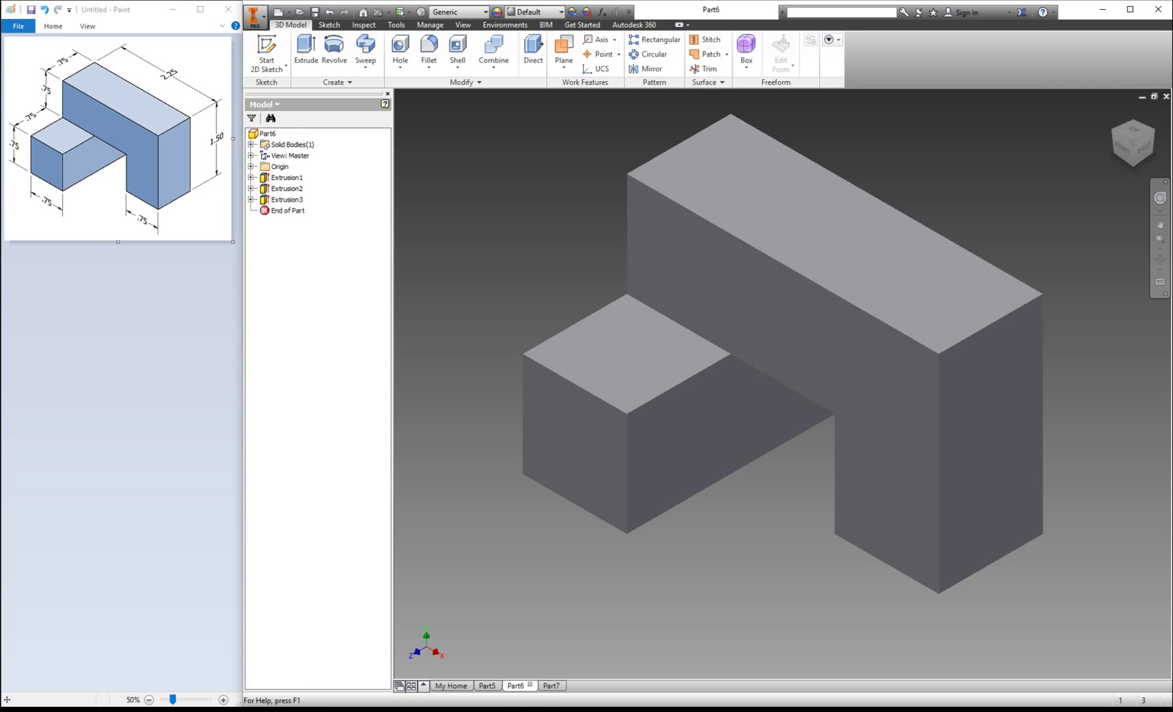
pyautogui.click(488, 686)
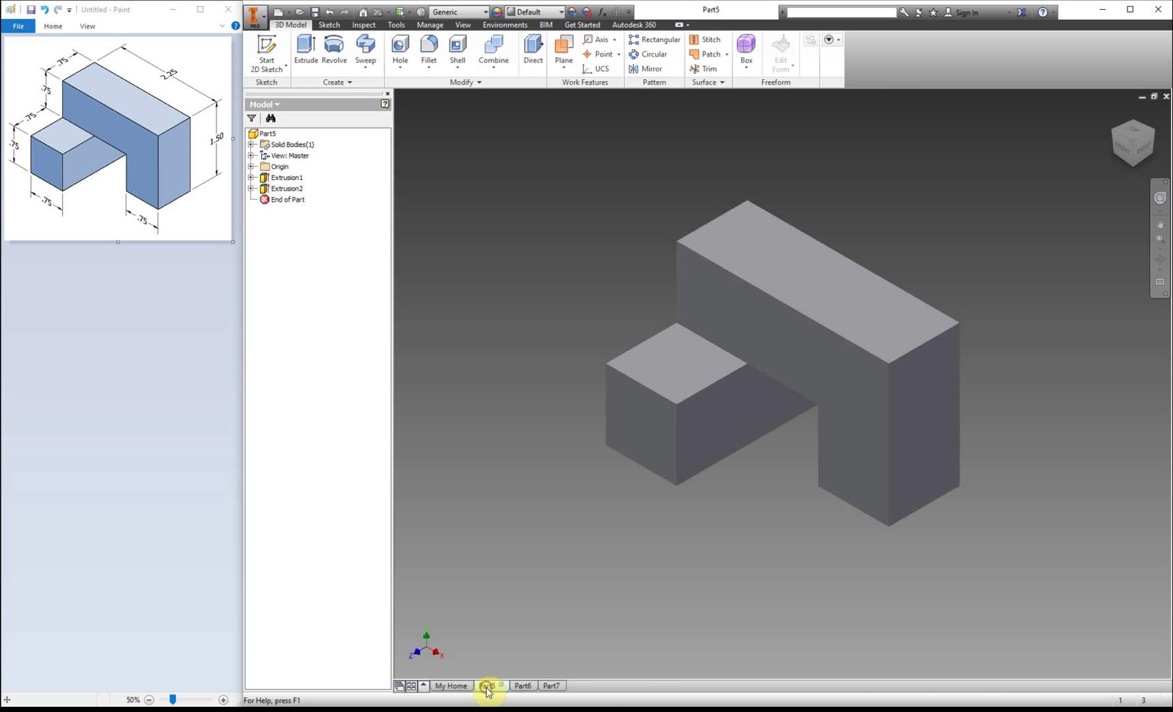
pyautogui.click(1134, 144)
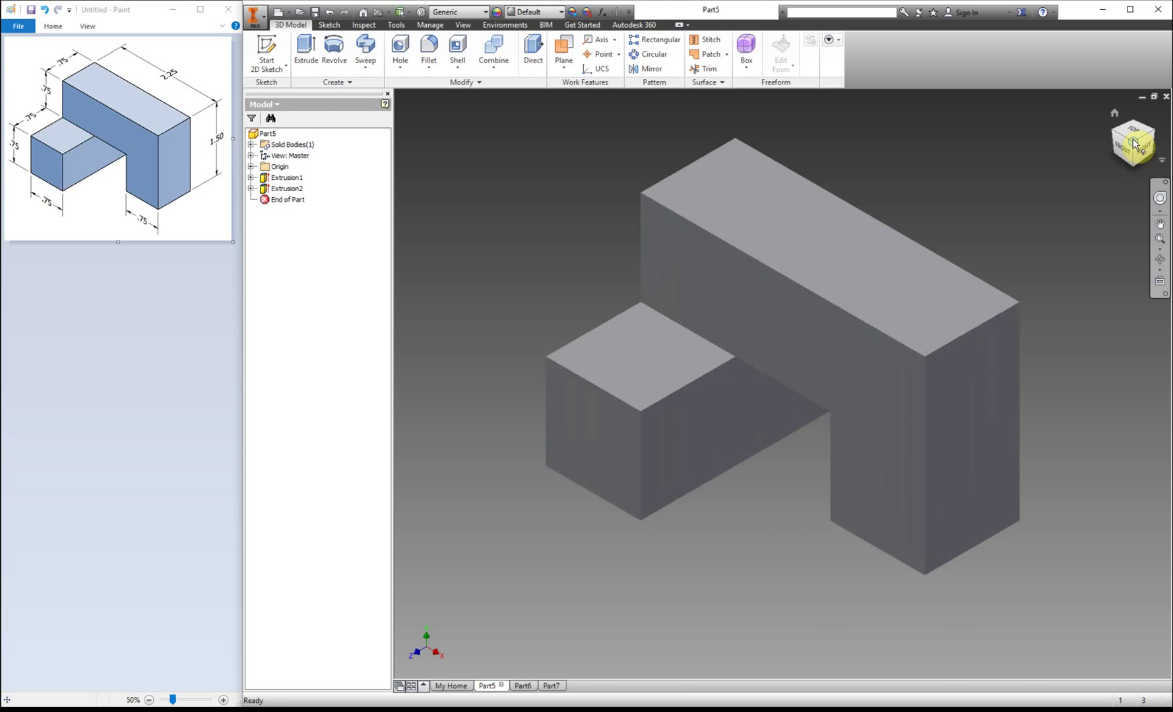
pyautogui.click(523, 687)
pyautogui.click(516, 686)
pyautogui.click(487, 686)
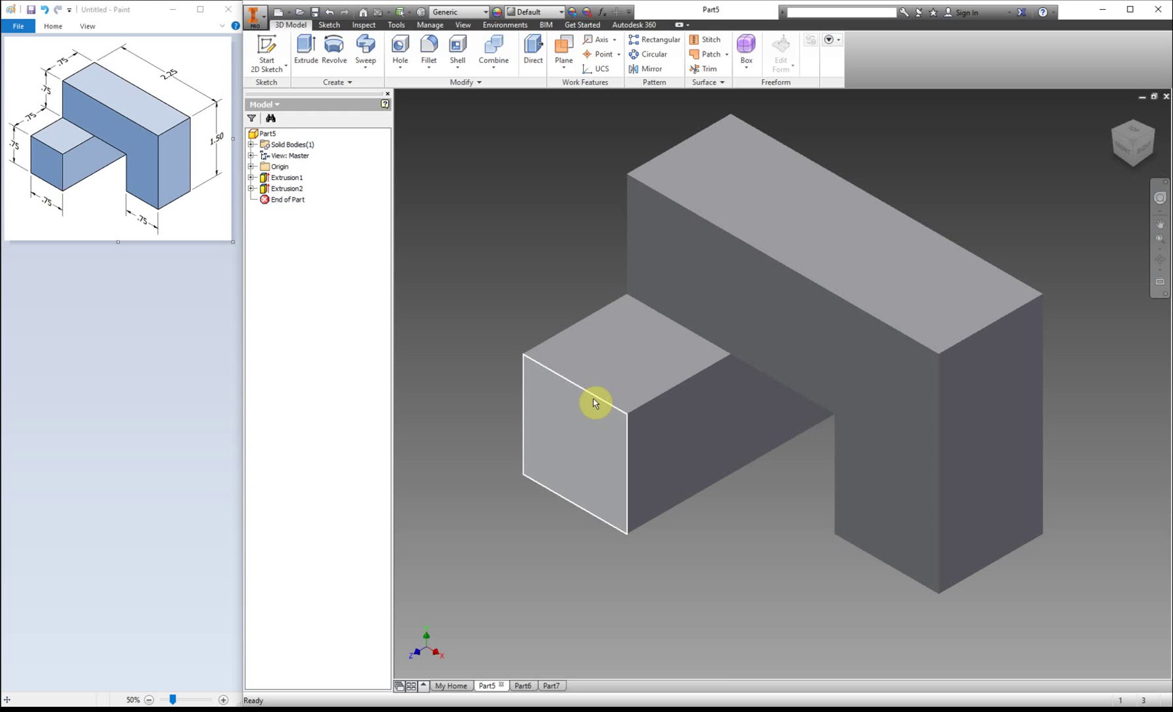